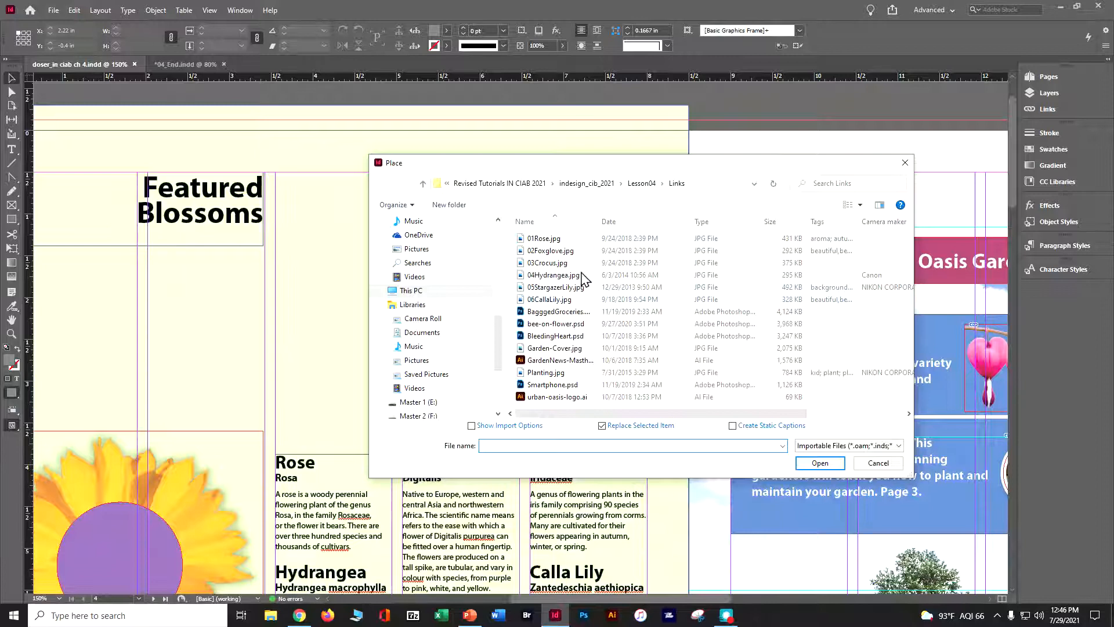
Load the six flower photos, 01Rose.jpg through 06CallaLily.jpg, together for placing on the page.
click(548, 243)
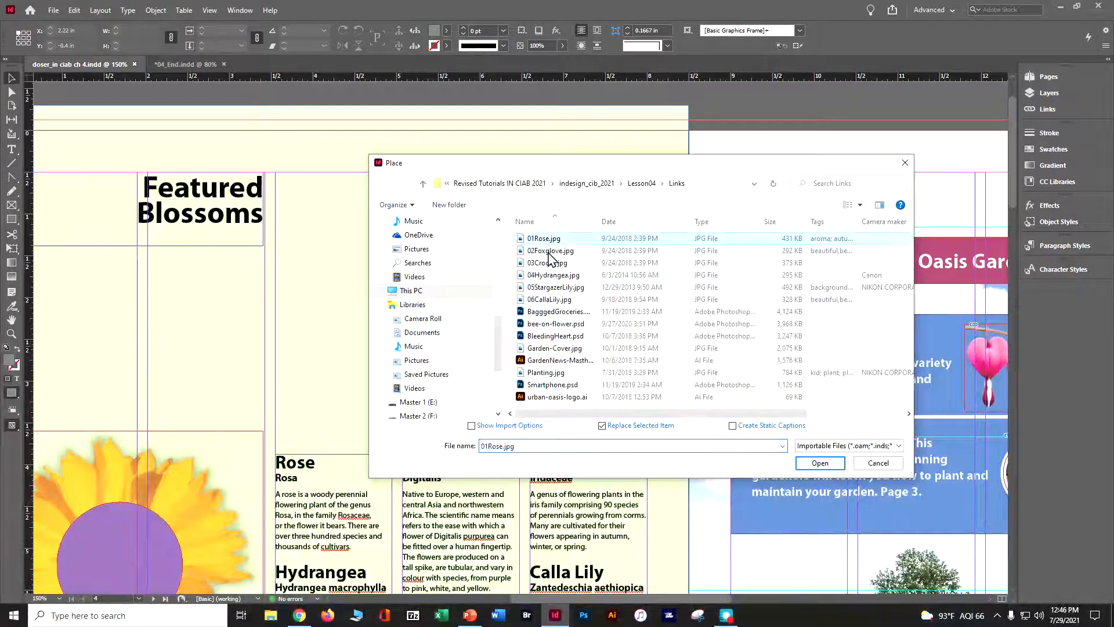
shift+click(550, 300)
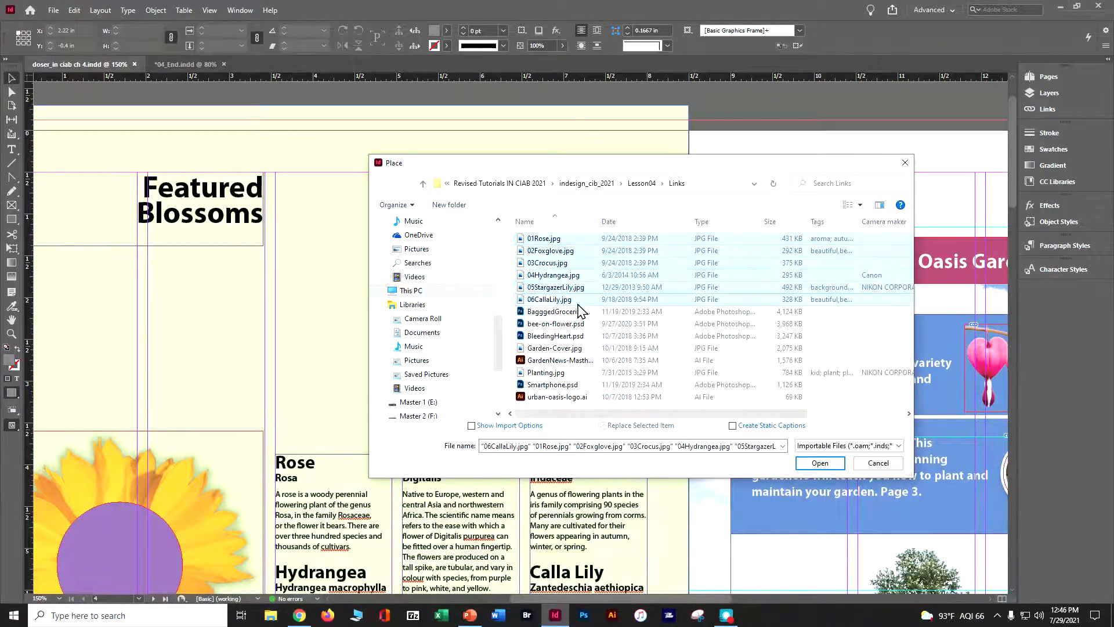
click(820, 462)
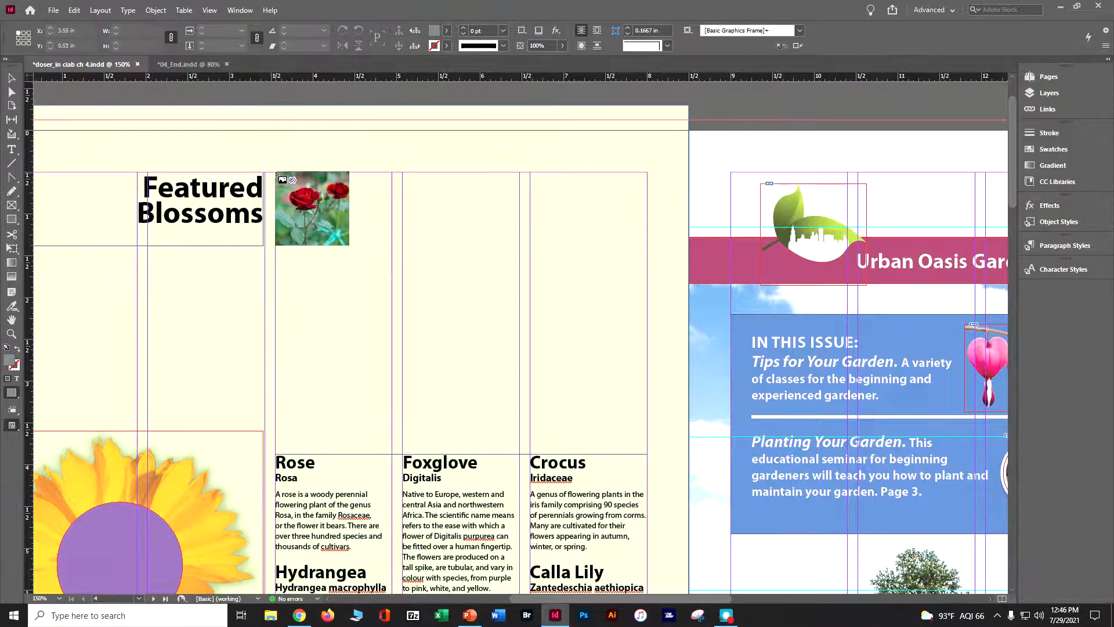
Place the loaded photos as a grid of three columns by two rows, about 4.45 by 3.16 in, above the flower descriptions.
drag(277, 173, 648, 543)
key(Right)
key(Right)
drag(647, 436, 647, 436)
key(Up)
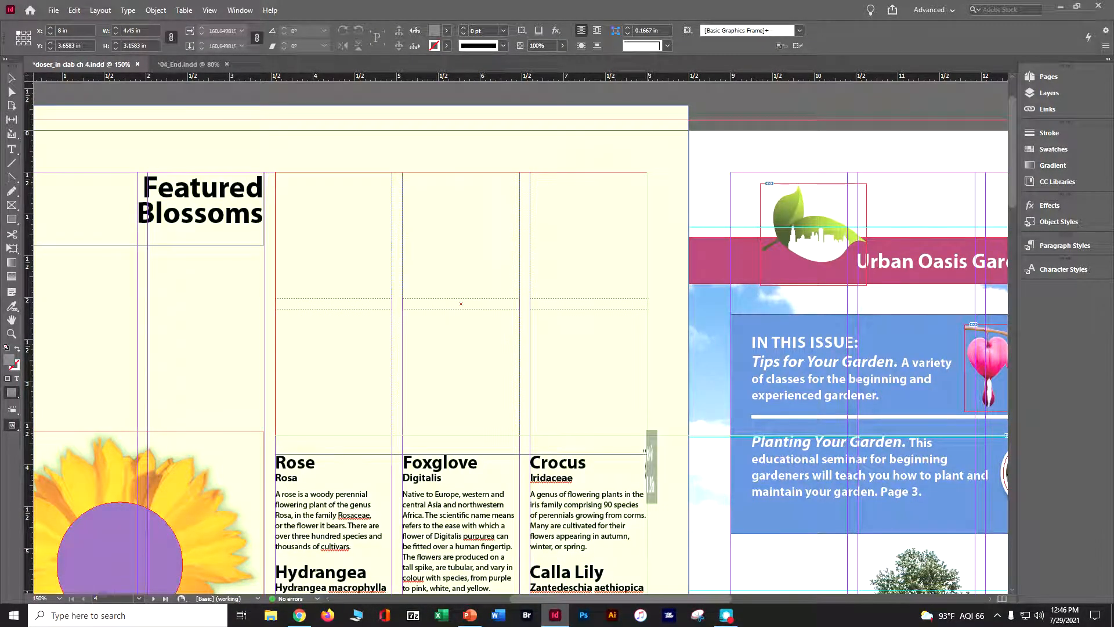
drag(647, 436, 647, 435)
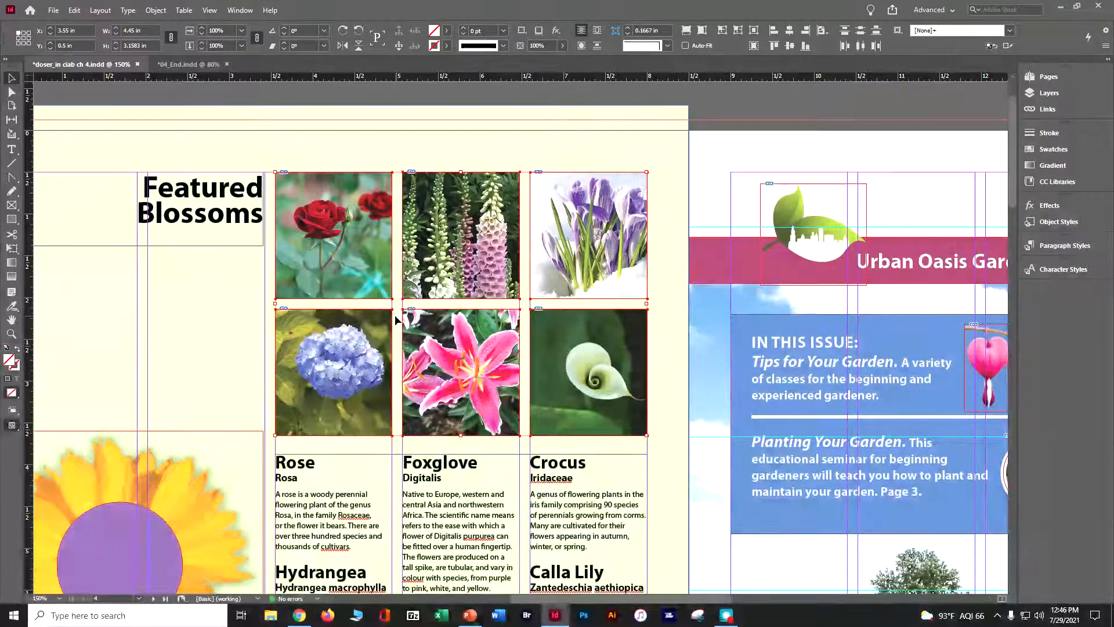
Nudge the whole flower photo grid upward to a Y position of 0.3611 in.
key(Up)
key(Up)
key(Up)
key(Up)
key(Up)
key(Up)
key(Up)
key(Up)
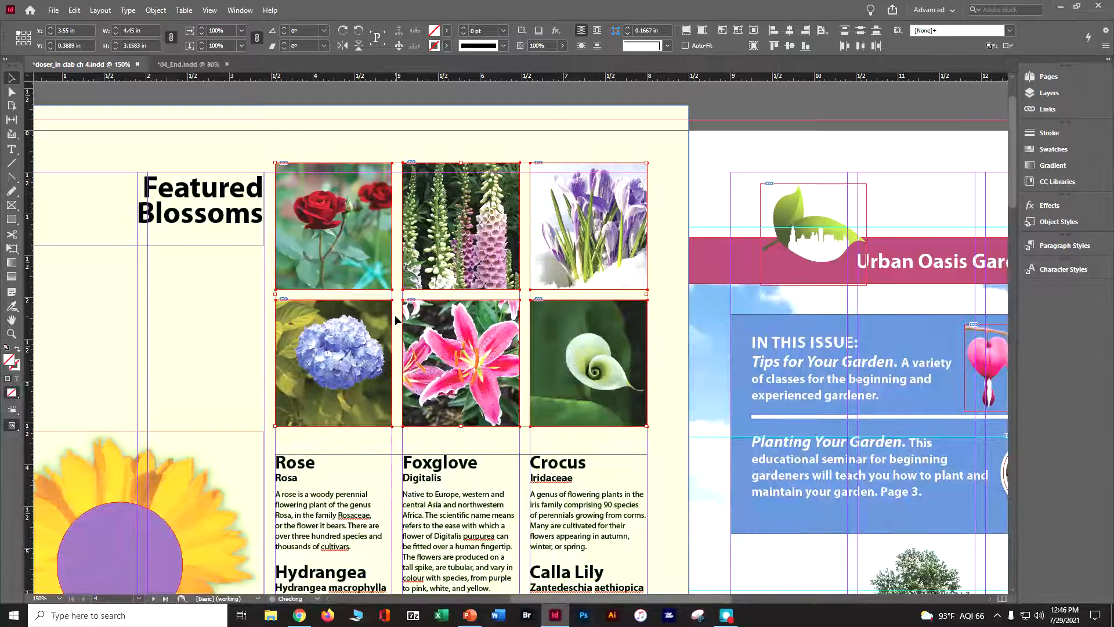
key(Up)
key(Up)
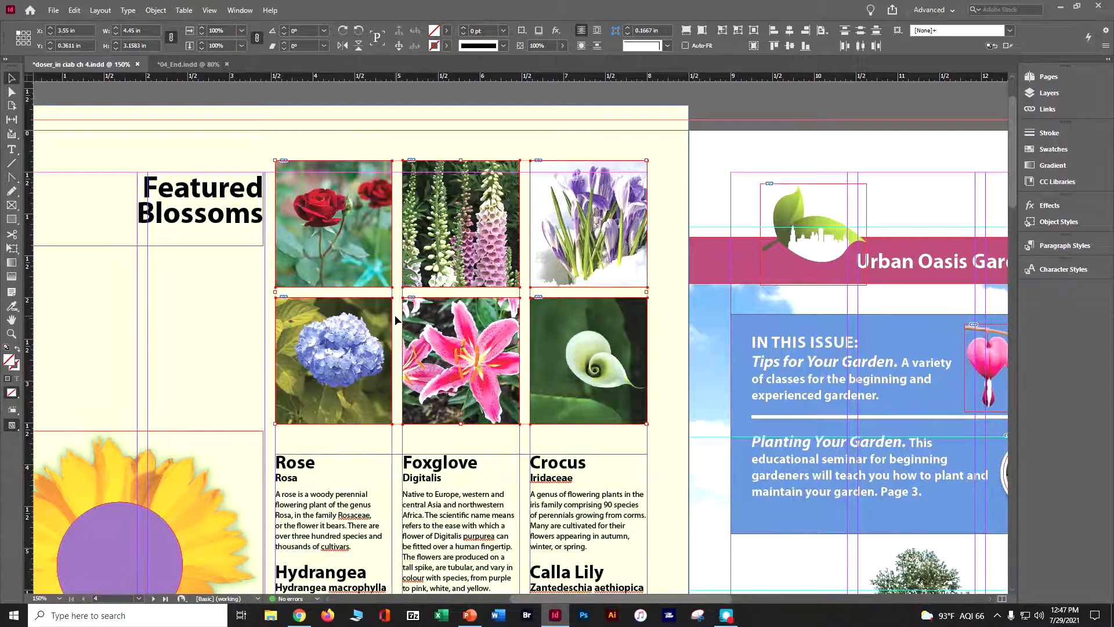
Save the document and deselect all the flower photos.
key(ctrl+s)
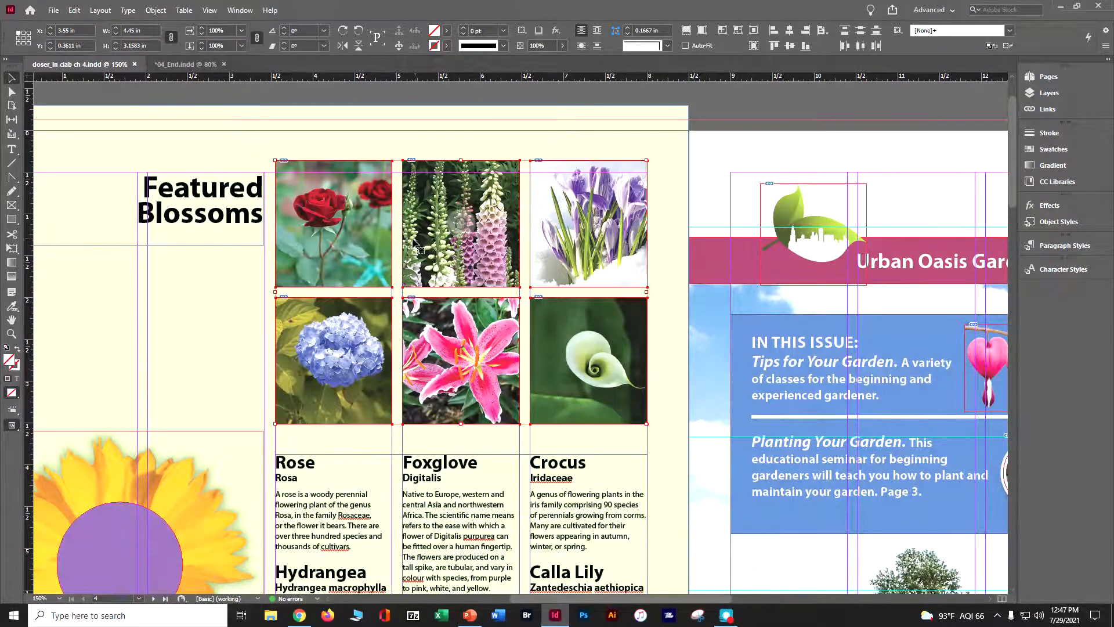
click(73, 11)
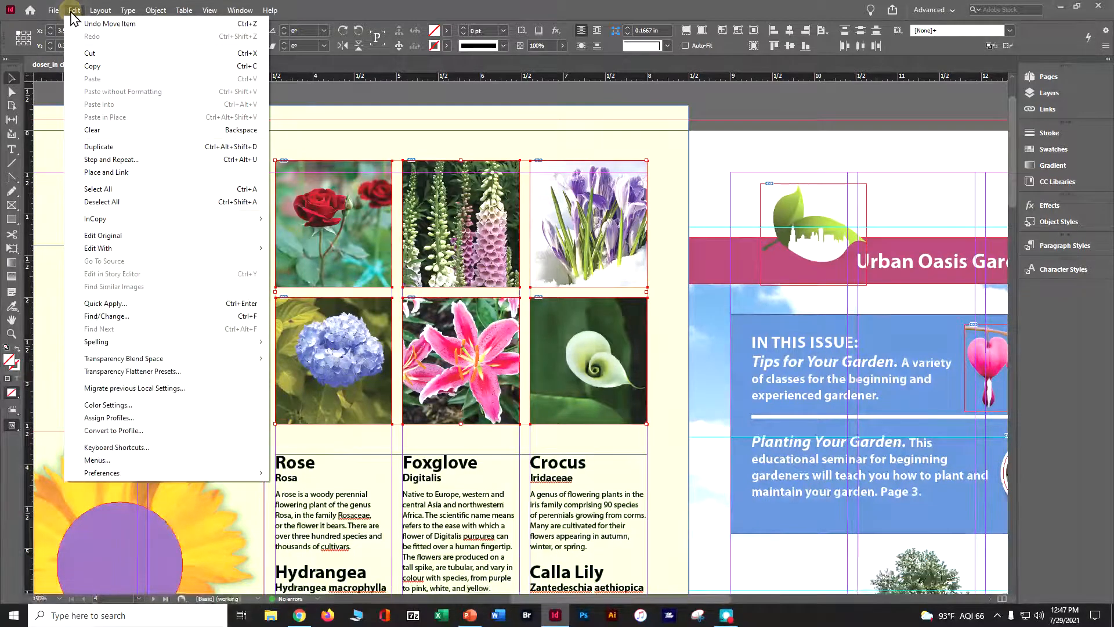
click(119, 201)
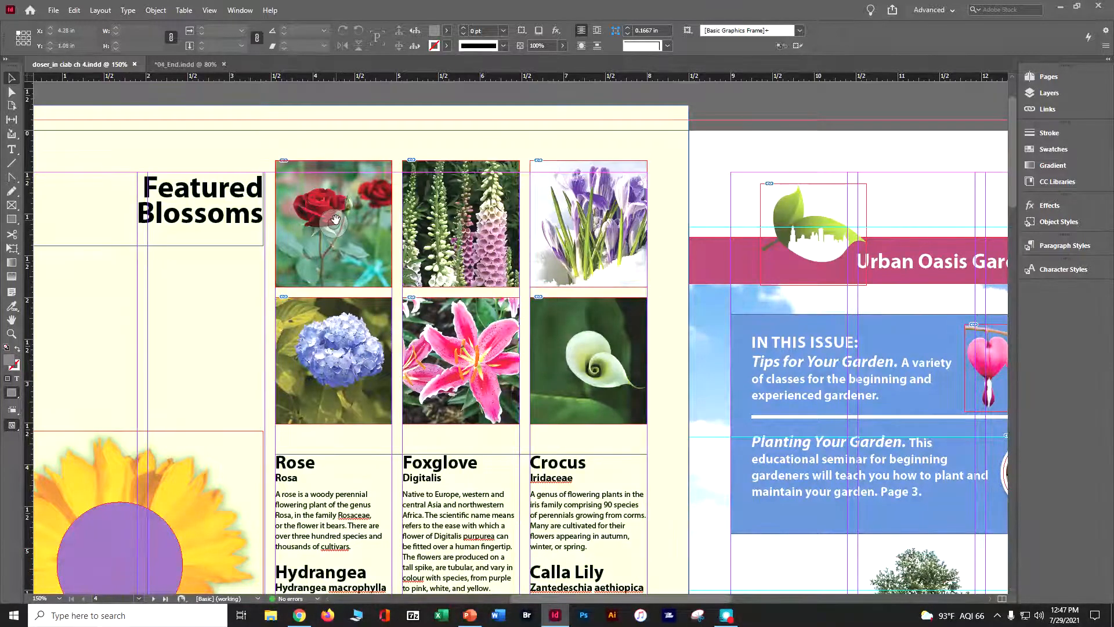
Show the document's layers and align the rose photo's upper-left corner with its frame, at an offset of 0 in both ways.
click(342, 203)
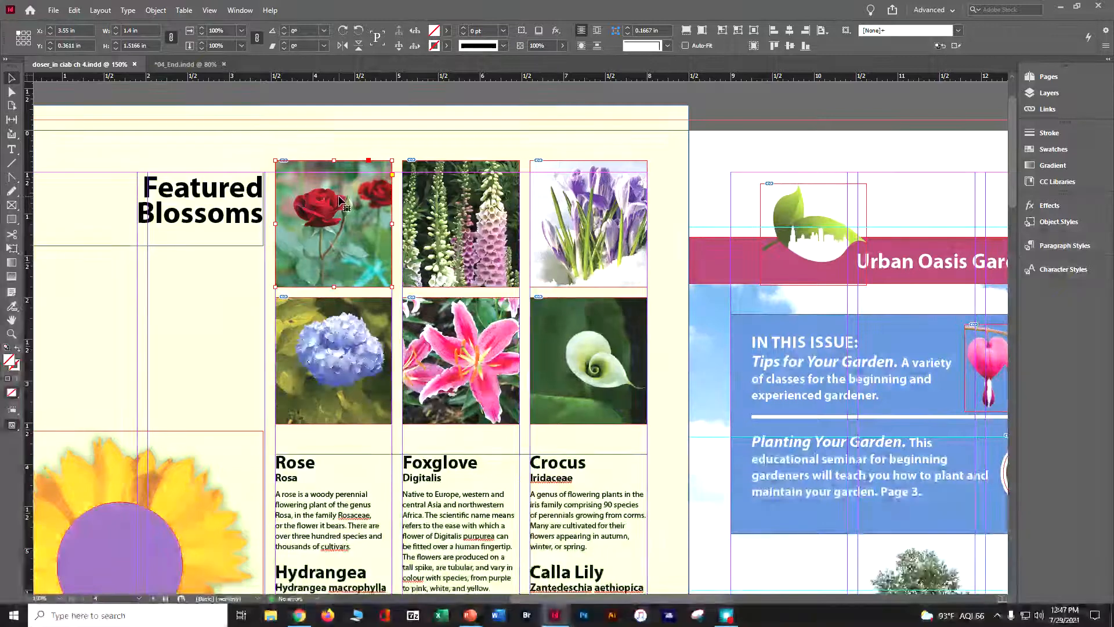
click(336, 229)
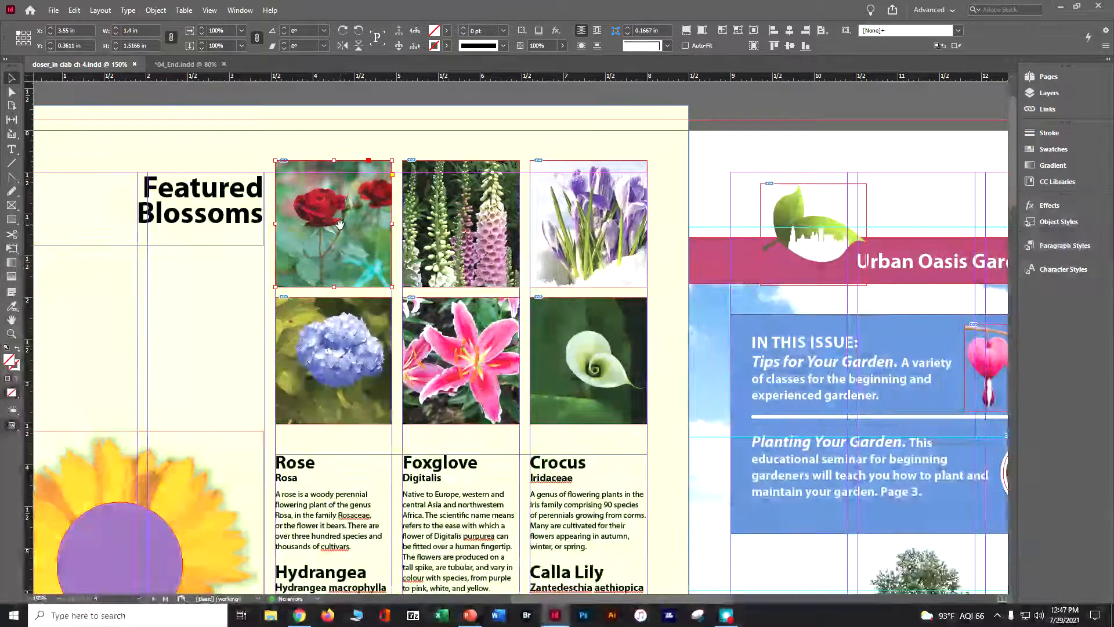
click(340, 225)
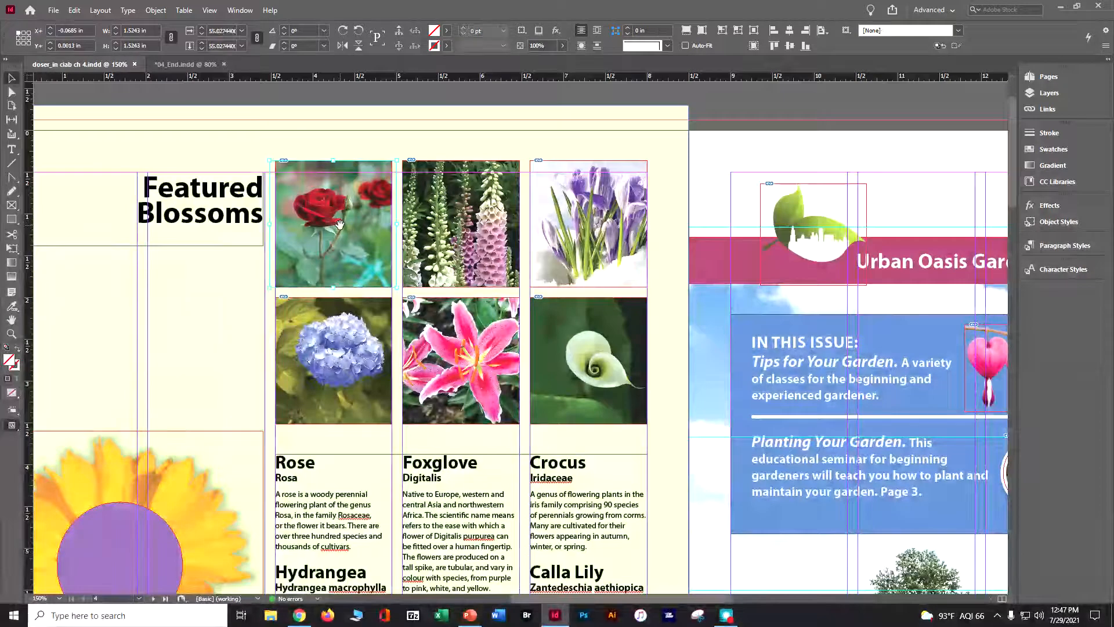
click(1046, 76)
click(928, 74)
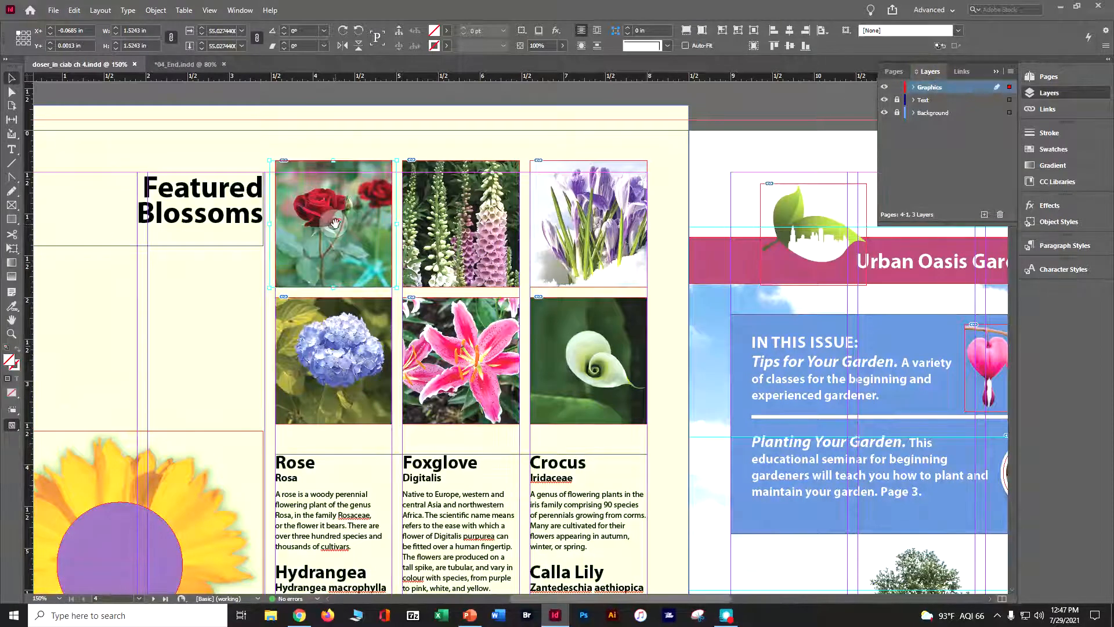
drag(333, 225, 348, 278)
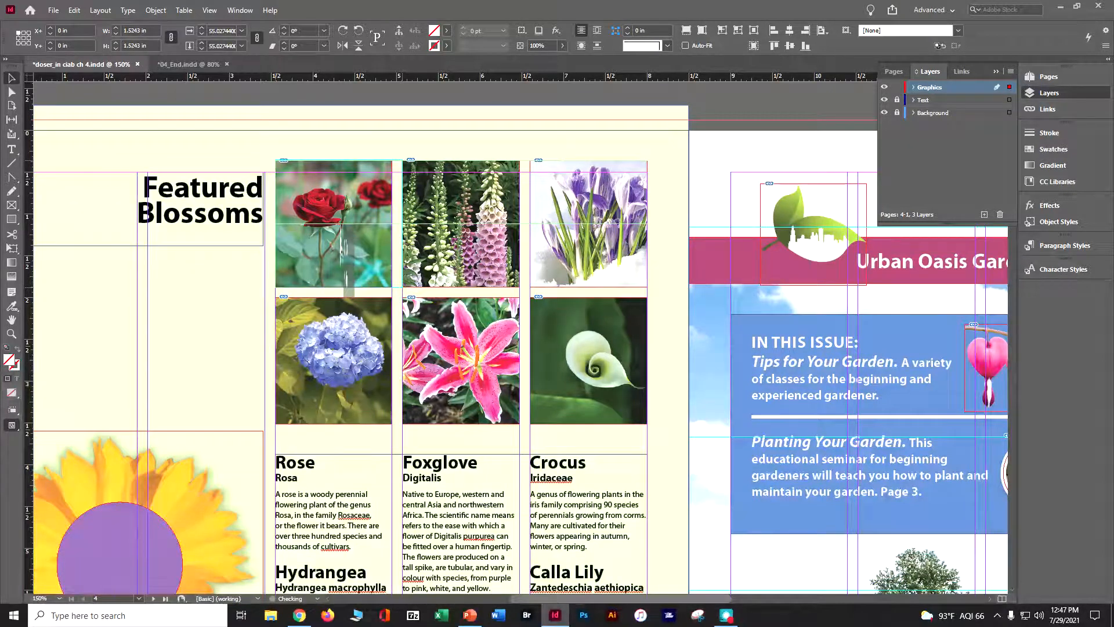
drag(341, 230, 341, 225)
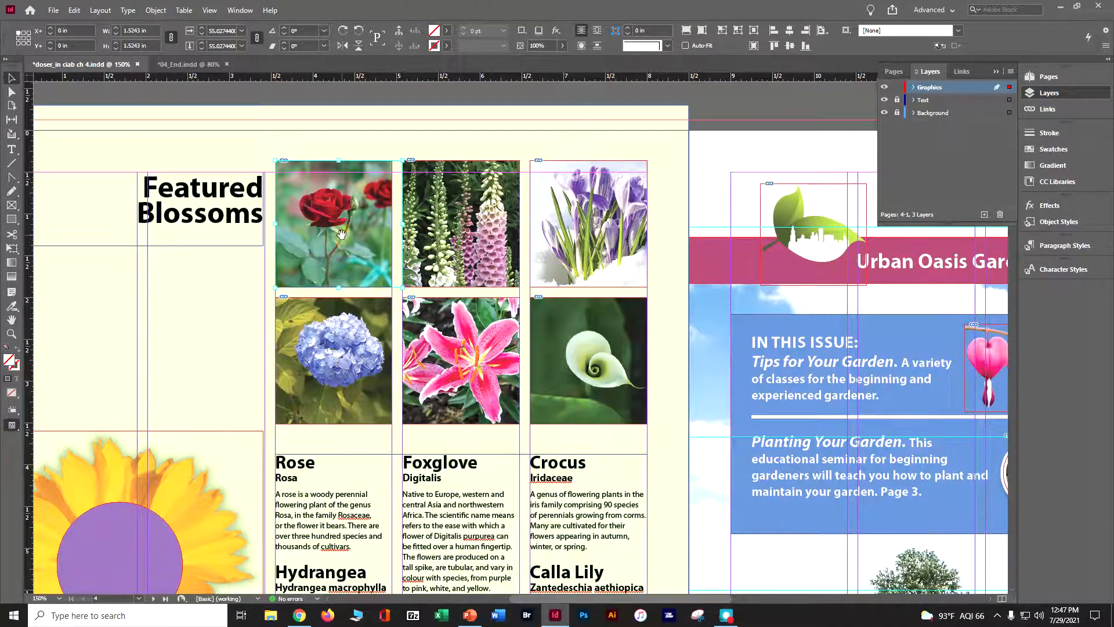
Enlarge the rose photo within its frame to about 2.48 in square and reposition it to center the bloom.
drag(400, 288, 445, 330)
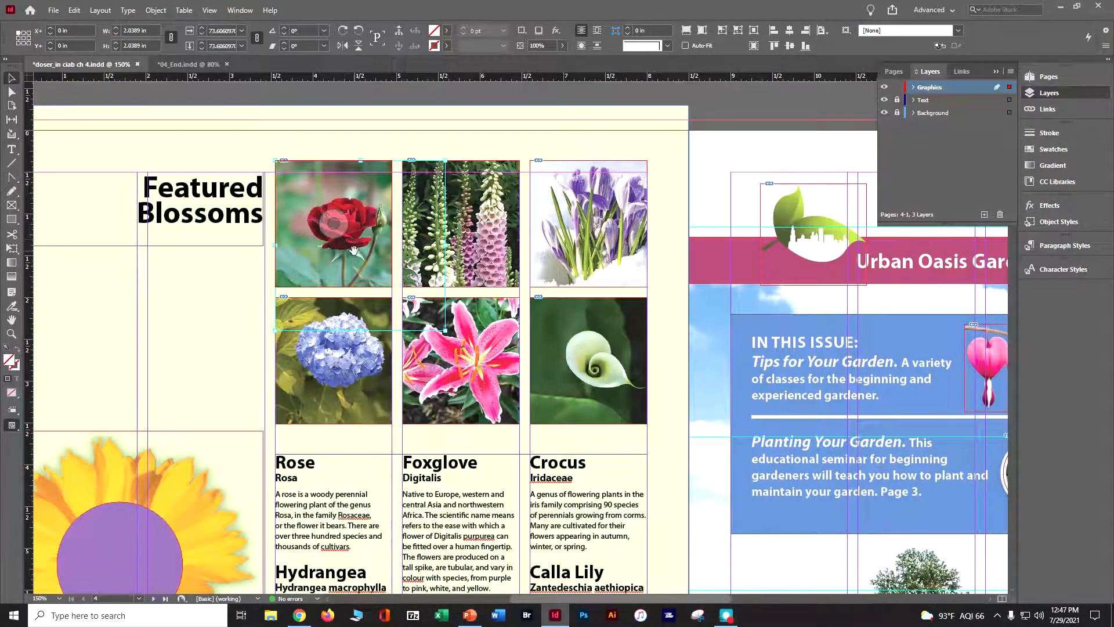
drag(356, 252, 339, 224)
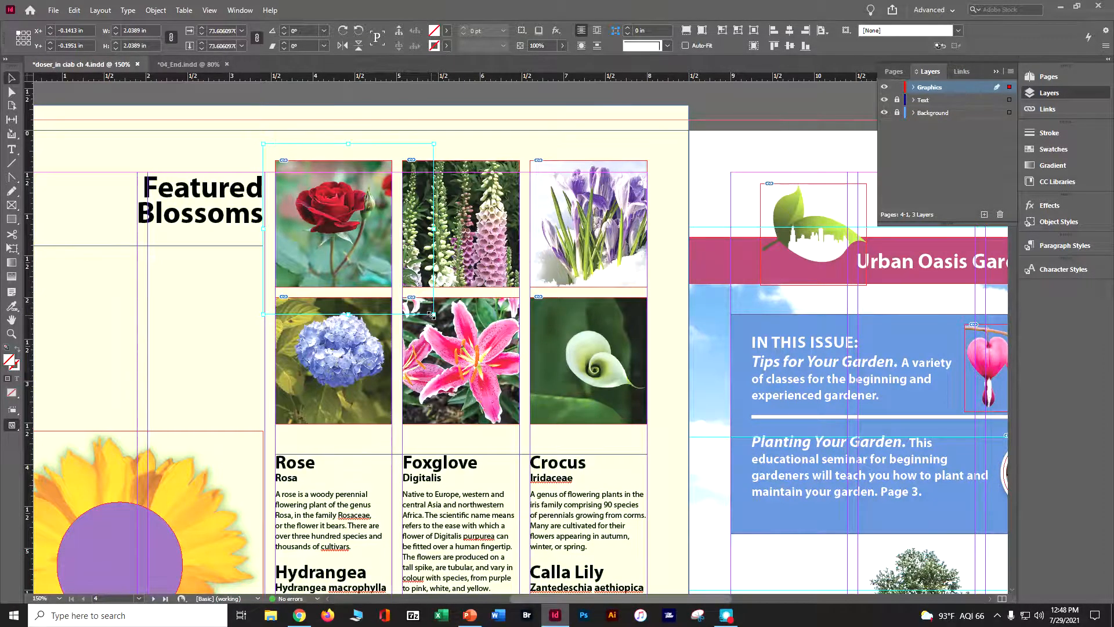
drag(433, 315, 470, 347)
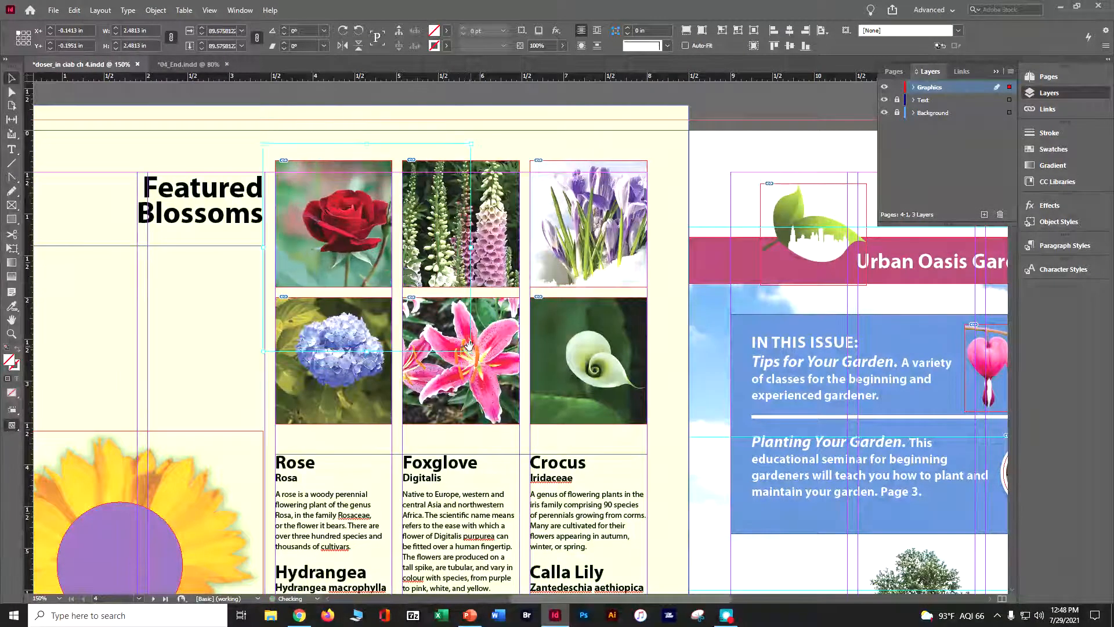
drag(351, 231, 344, 222)
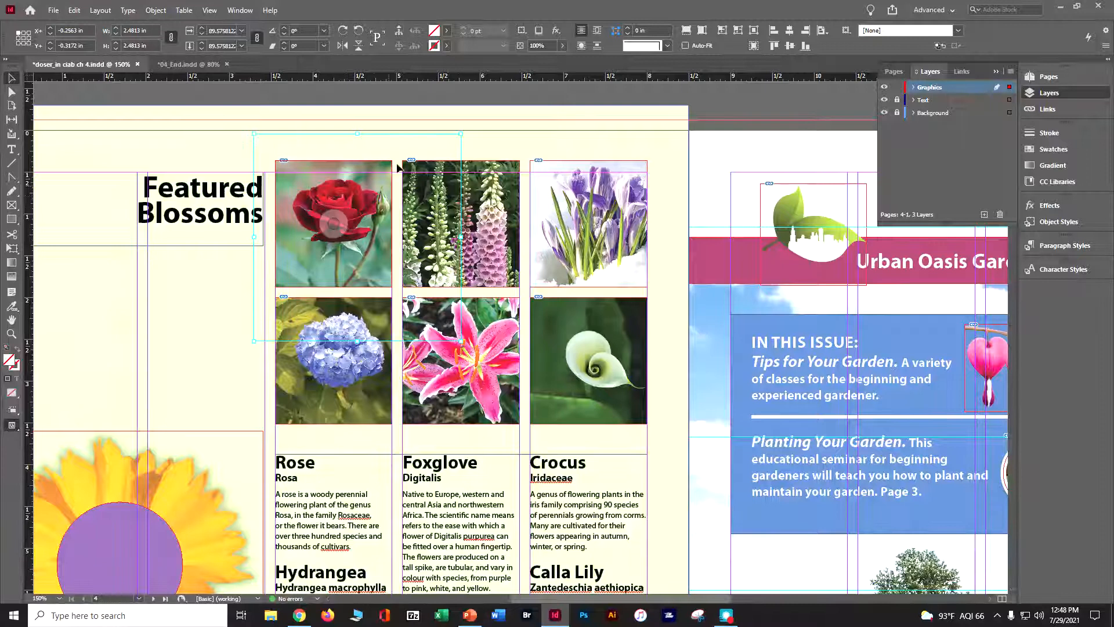
Fit the foxglove frame to its content and crop the frame back to 1.5166 in tall, aligned with the top row.
click(476, 198)
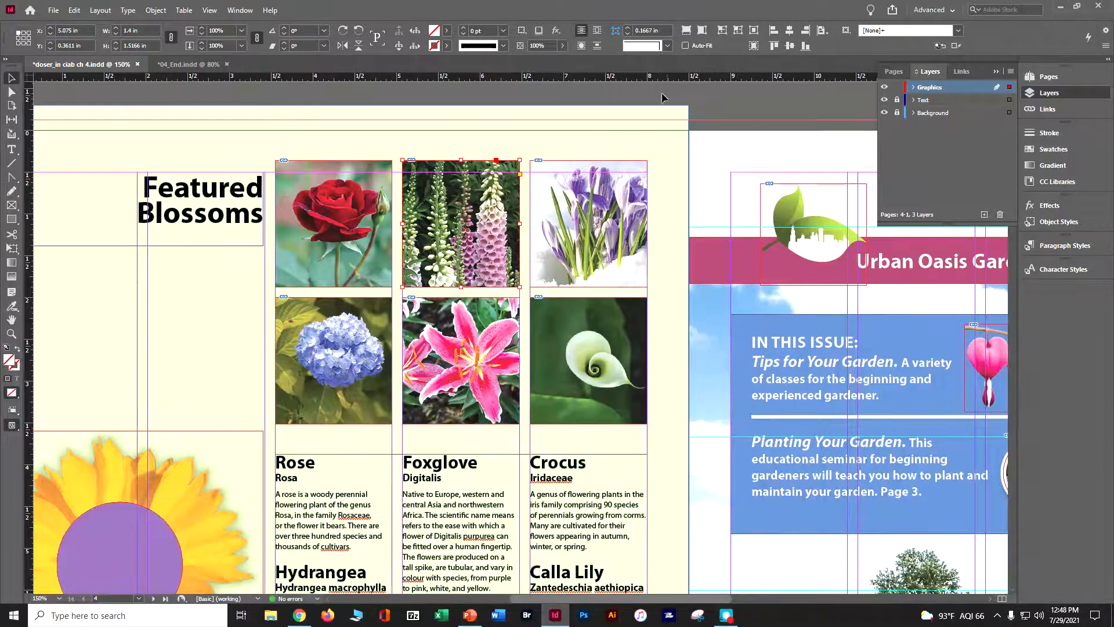
click(733, 30)
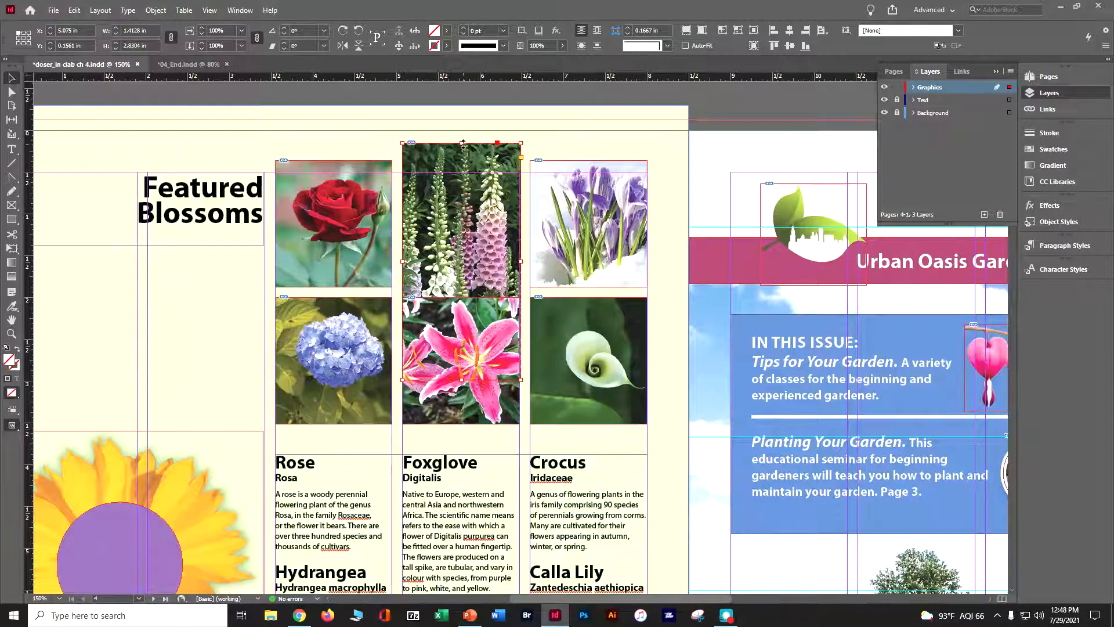
mouse_move(463, 143)
mouse_down()
mouse_move(463, 192)
mouse_move(463, 161)
mouse_up()
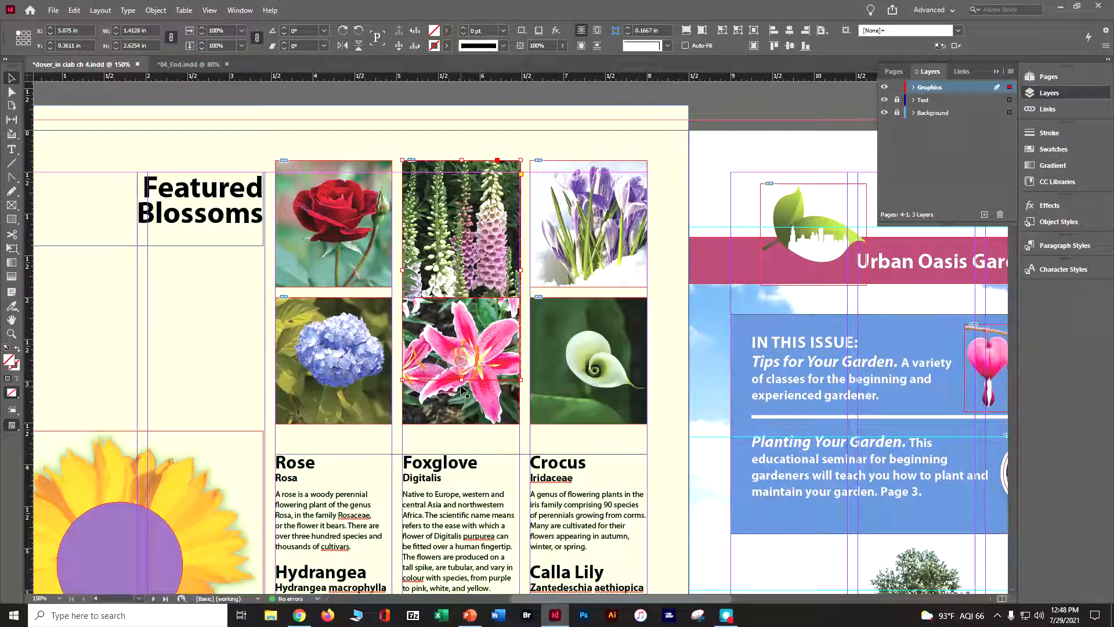
drag(462, 380, 463, 287)
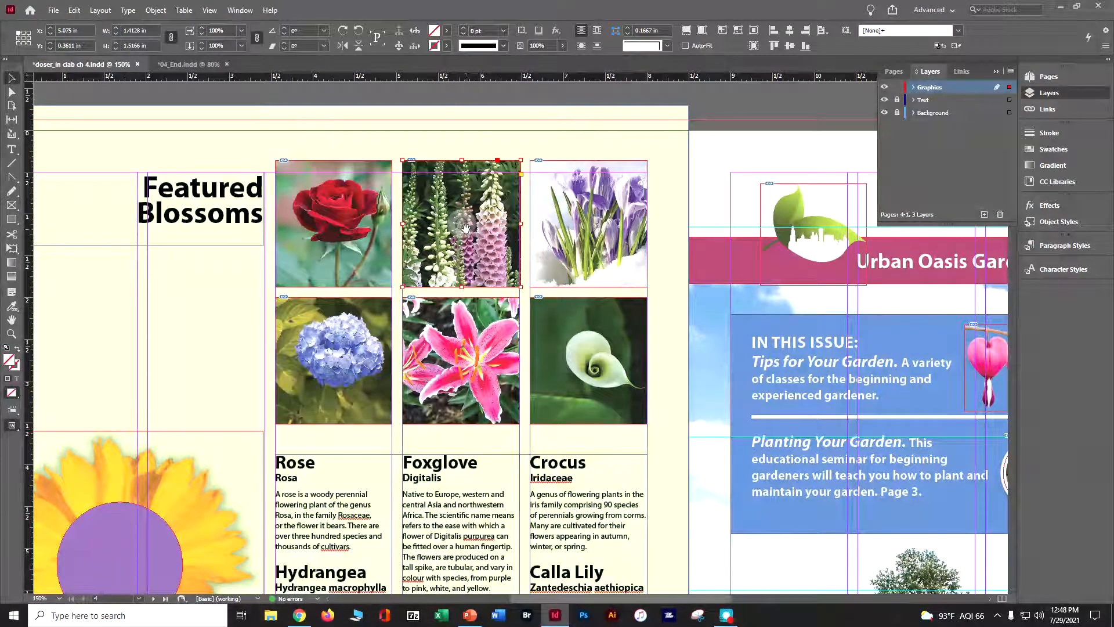
Shift the foxglove photo upward inside its frame, leaving the frame in place.
drag(465, 227, 467, 204)
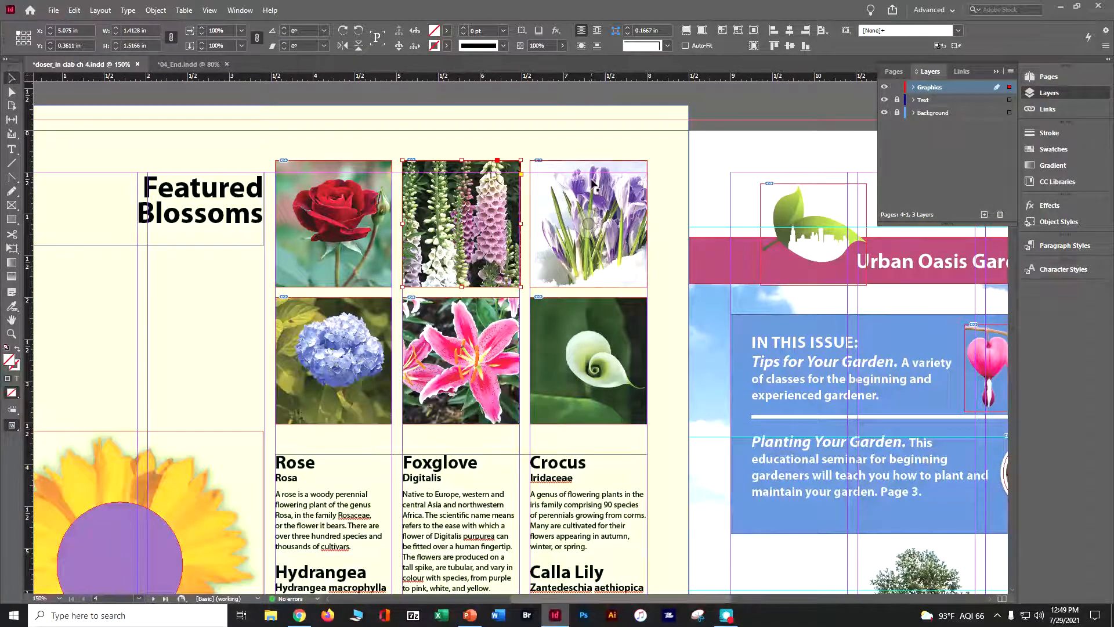
click(583, 210)
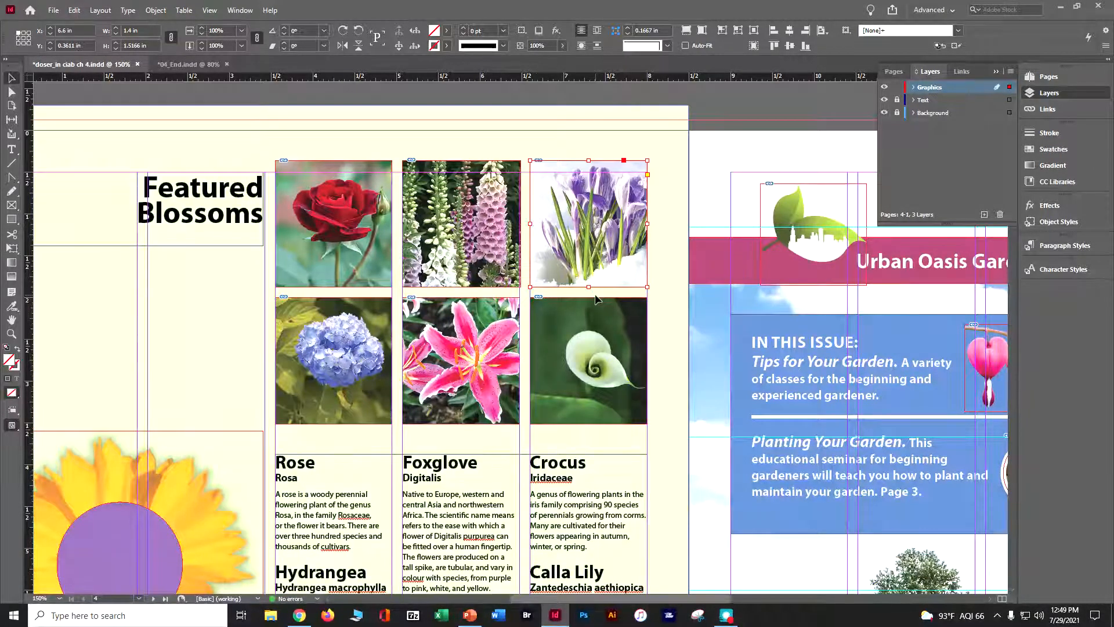
Apply Fill Frame Proportionally to the blue hydrangea photo in the second row.
click(360, 370)
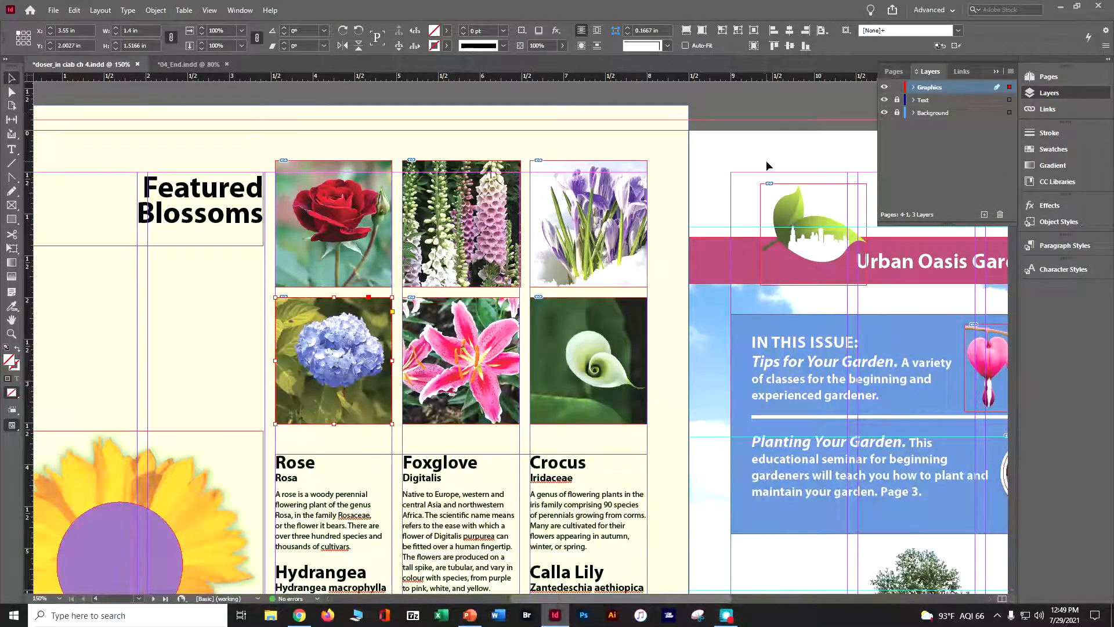
click(156, 10)
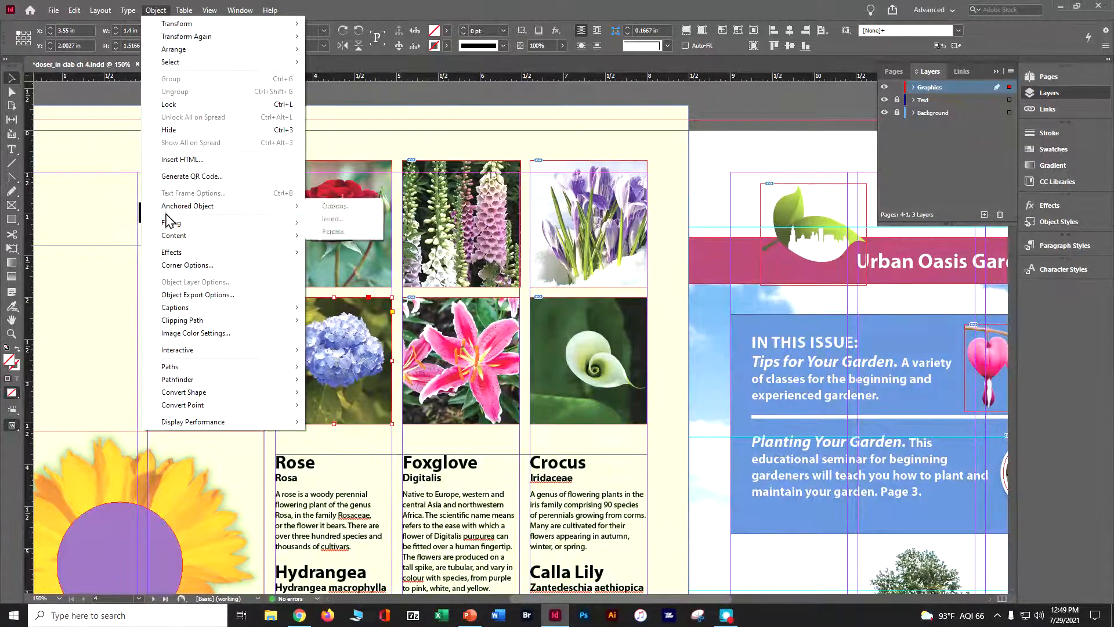
mouse_move(168, 224)
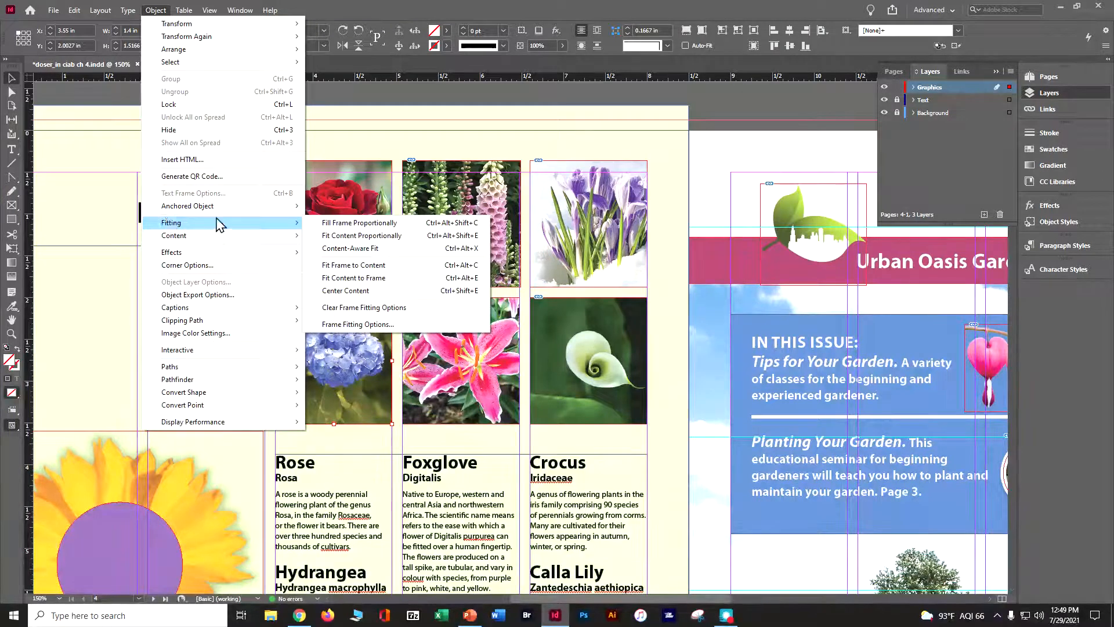
click(335, 223)
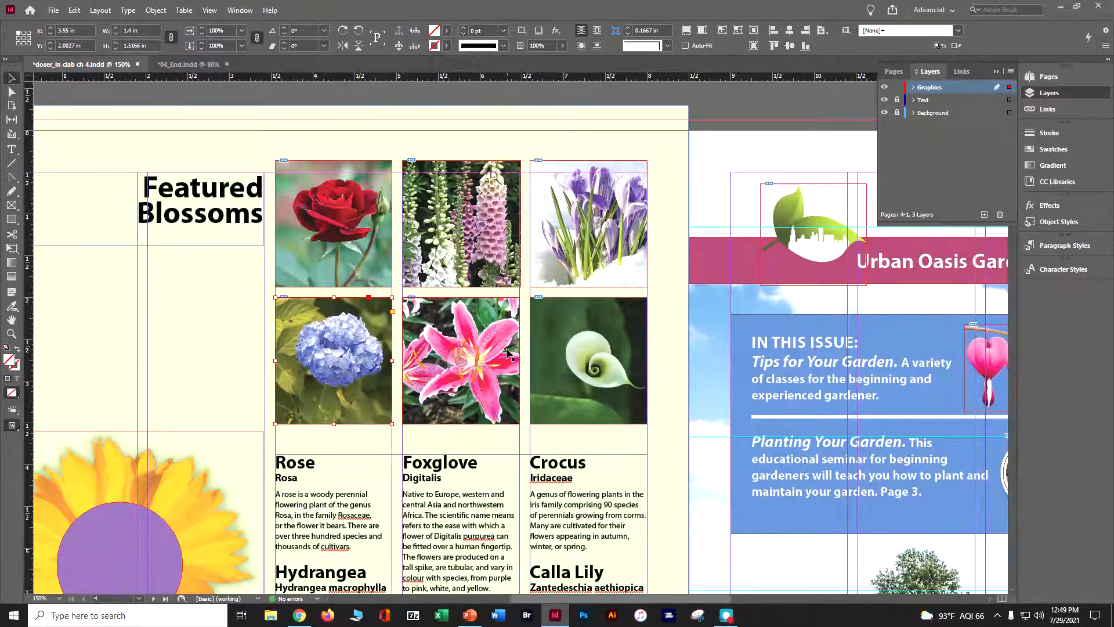
Apply Fill Frame Proportionally to the pink stargazer lily photo, deselect it and save the document.
click(476, 344)
right_click(478, 346)
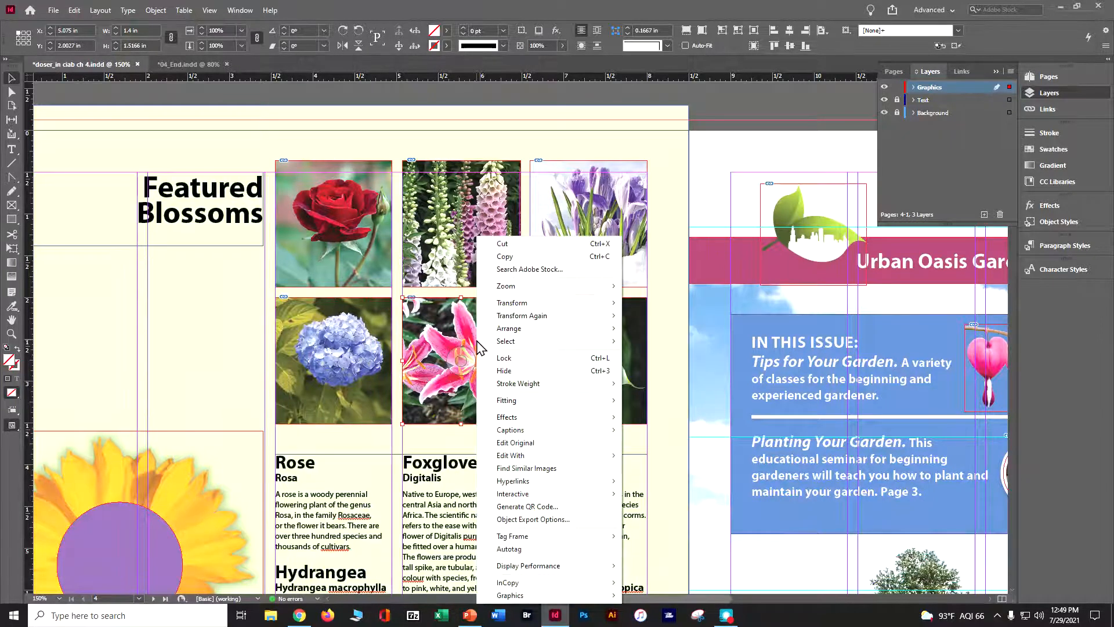
mouse_move(493, 400)
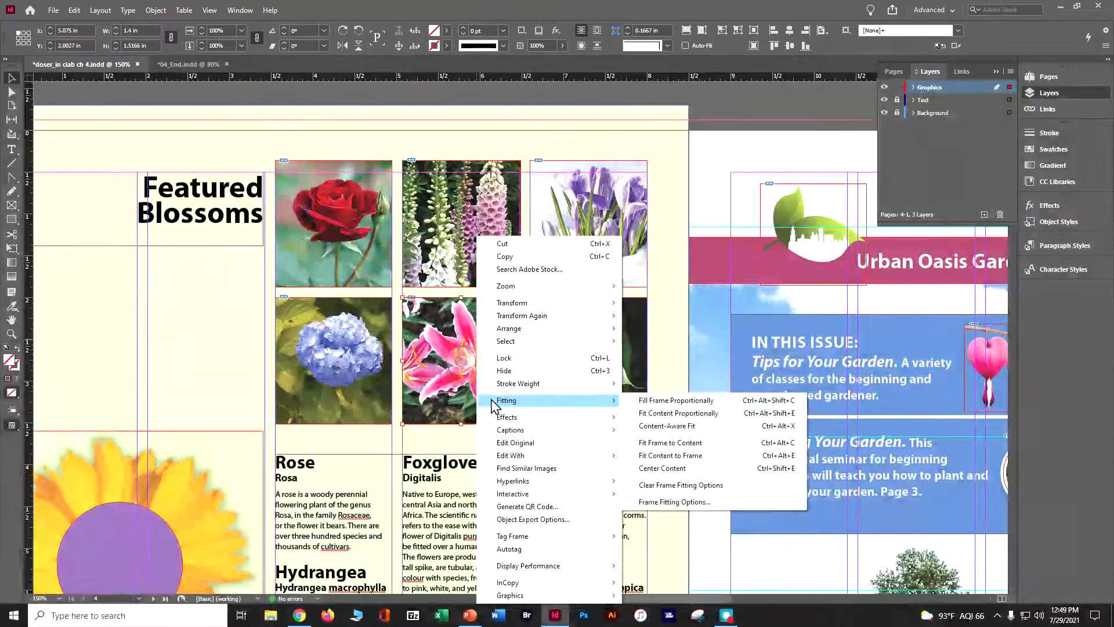
click(664, 401)
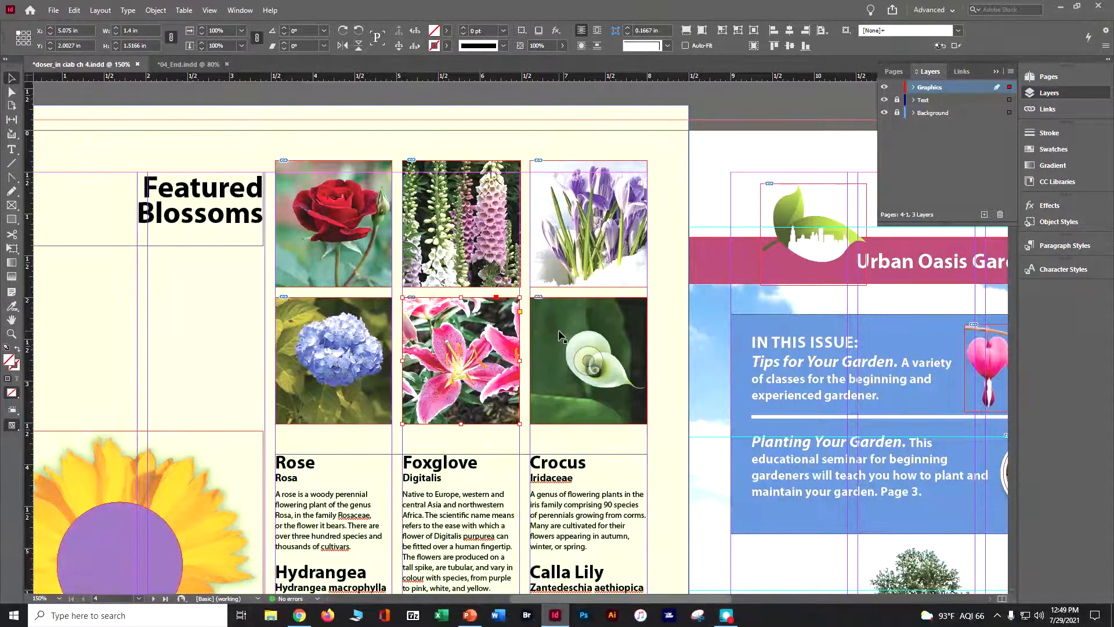
click(717, 105)
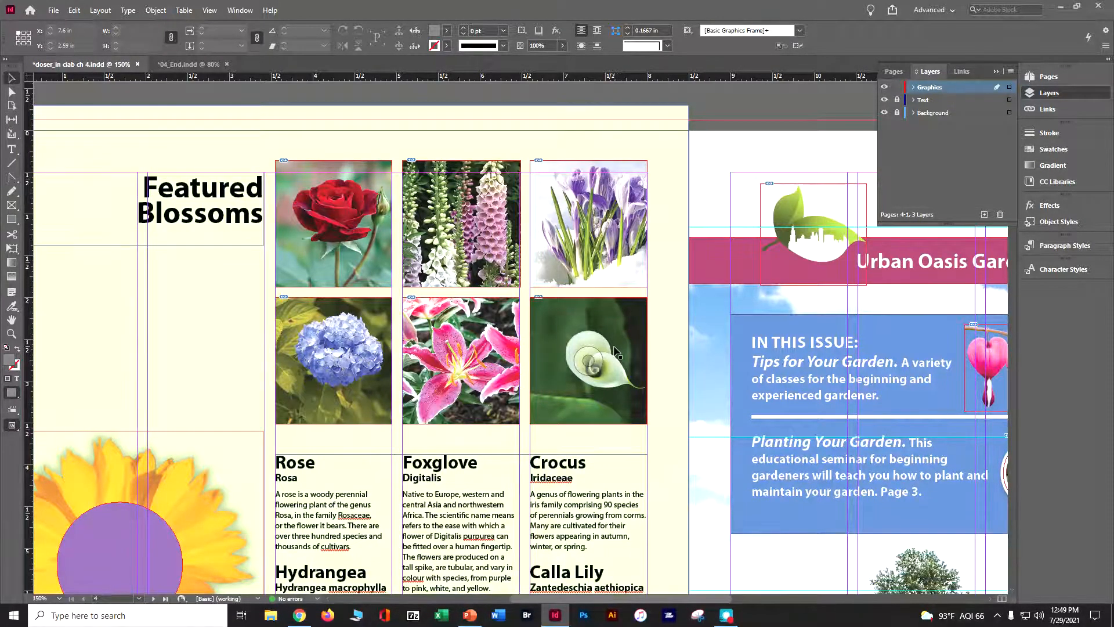
key(ctrl+s)
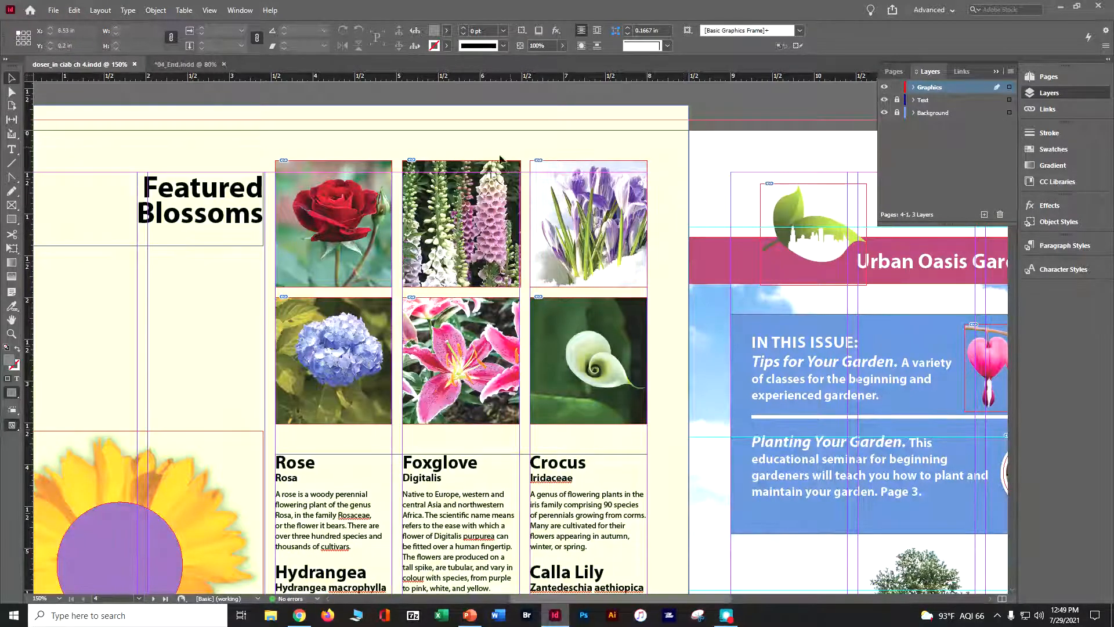
Add the Actual PPI and Effective PPI columns to the Links panel through its options.
click(960, 72)
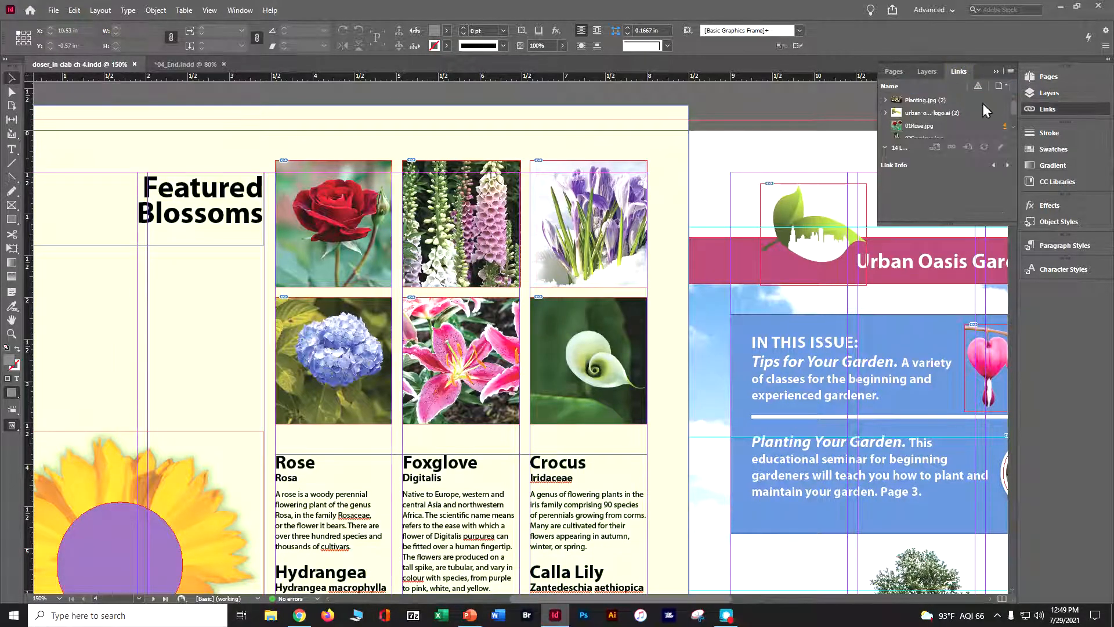
click(1011, 72)
click(926, 337)
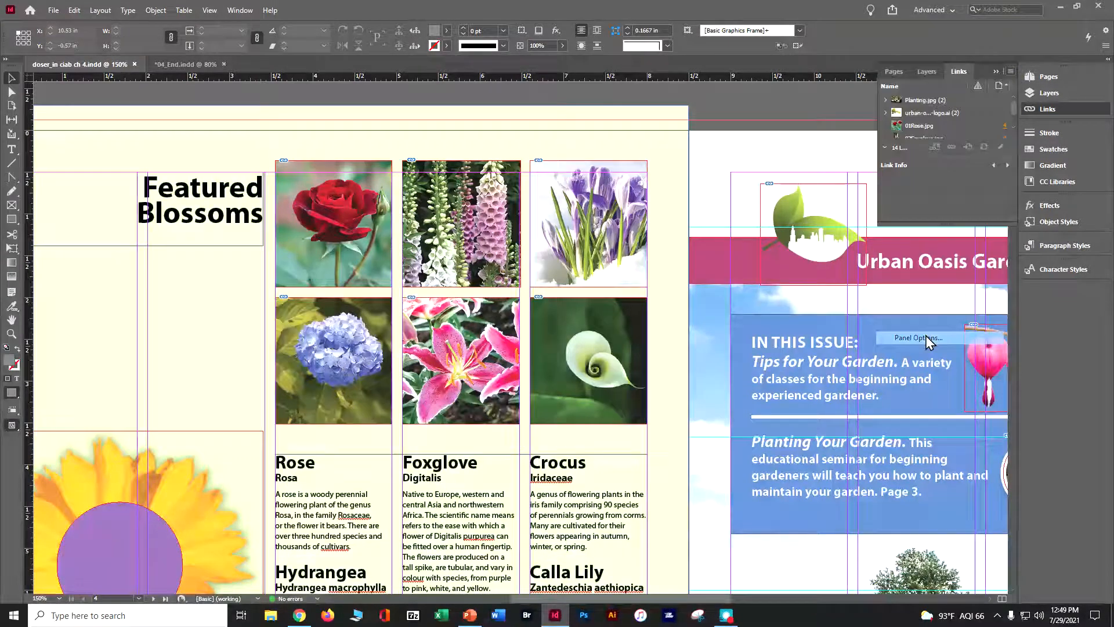
click(575, 363)
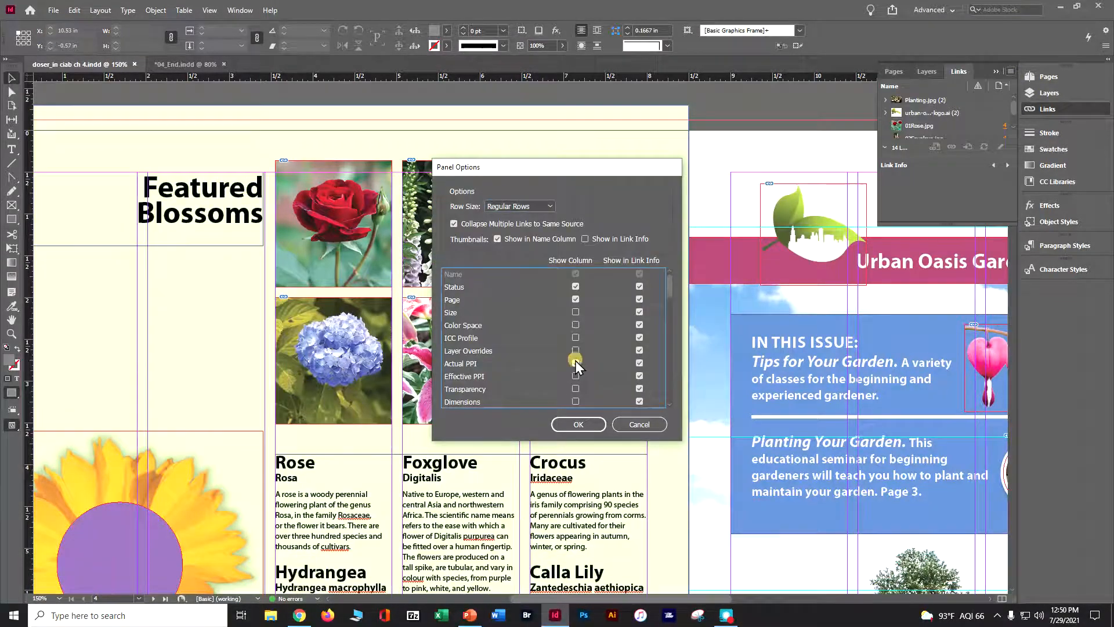
click(574, 426)
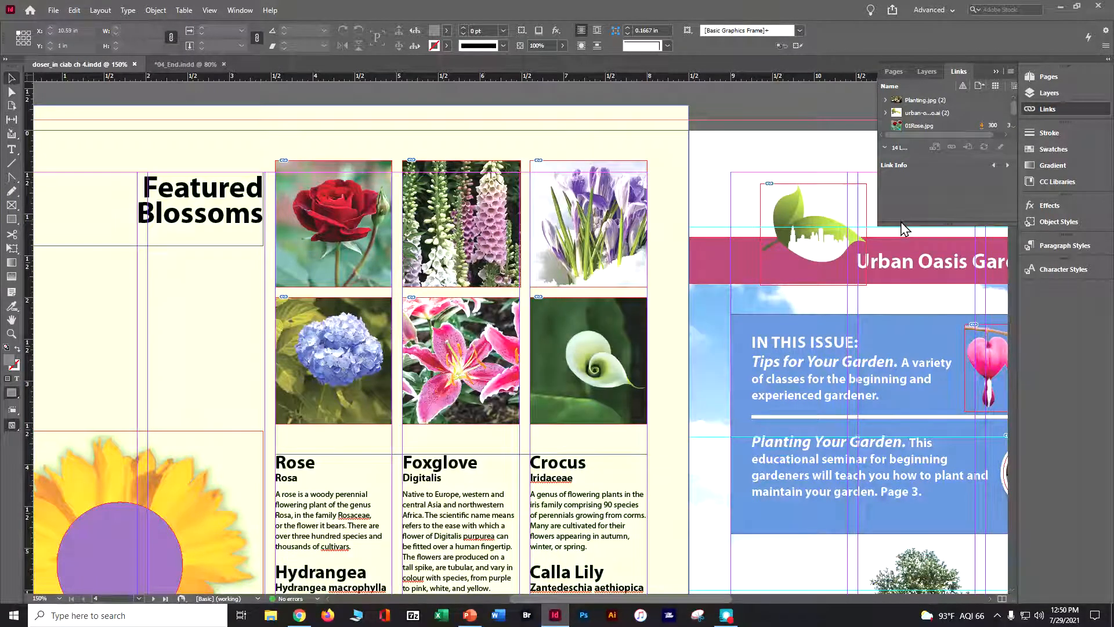
Widen and lengthen the Links panel and collapse its link info to review the resolution of every linked image.
drag(898, 224, 893, 324)
drag(879, 197, 789, 190)
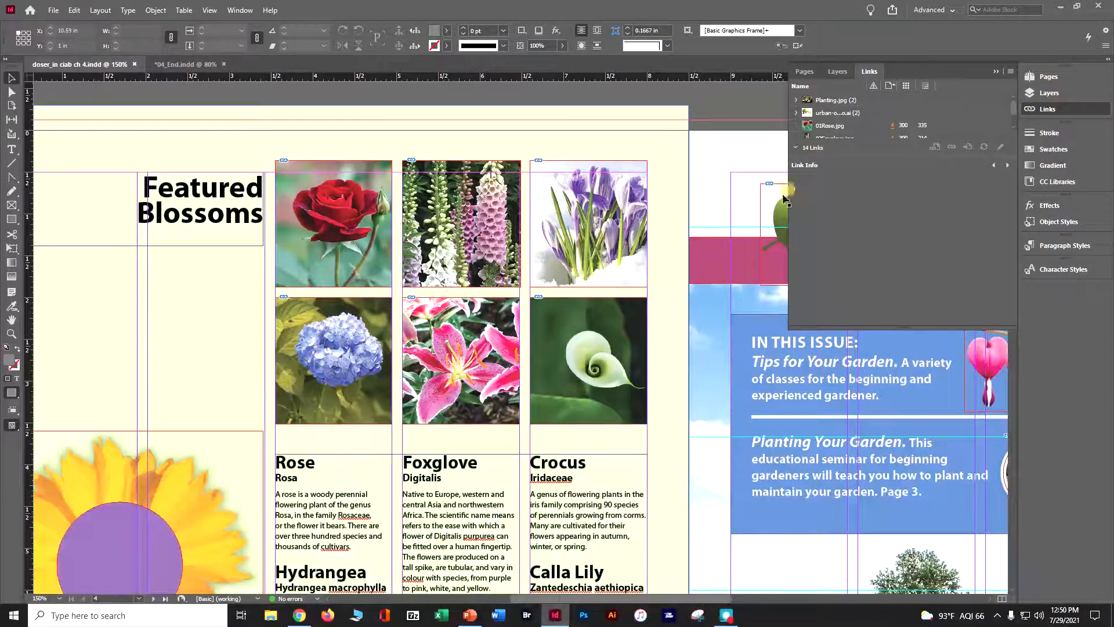
click(796, 148)
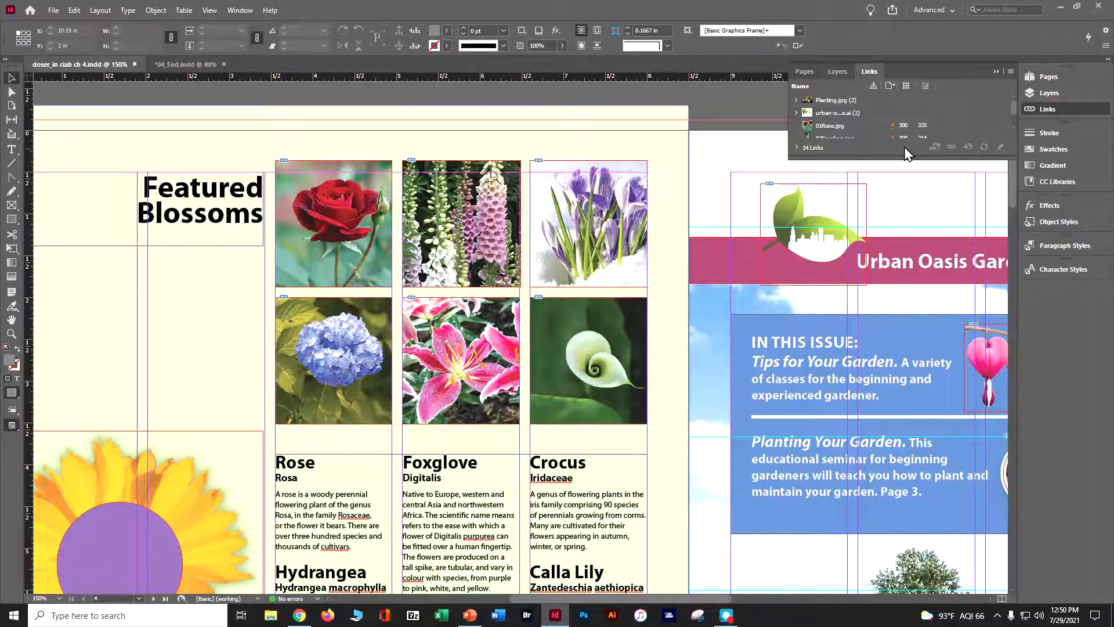
drag(892, 156, 893, 284)
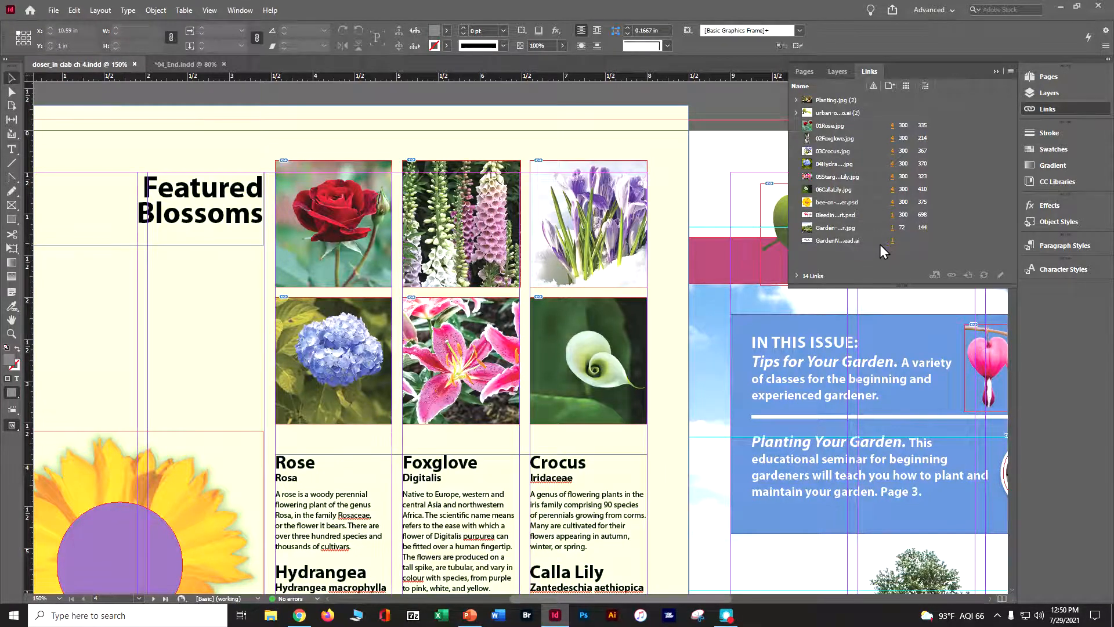
mouse_move(818, 285)
Close the links list, try lowering the whole gap between the two photo rows with the Gap tool, and undo it.
click(11, 119)
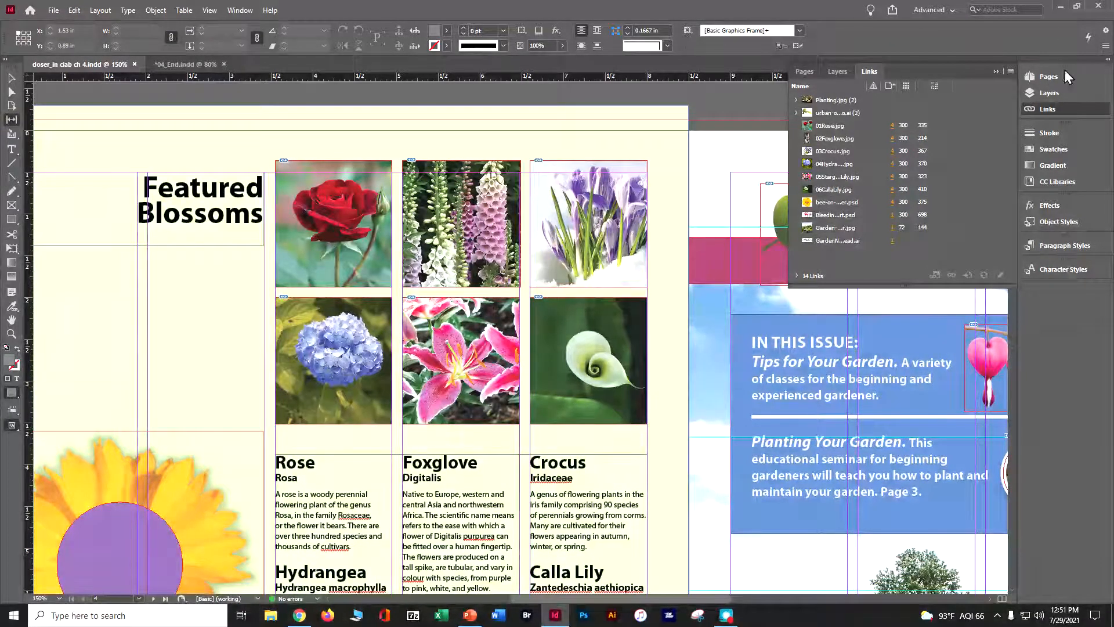
click(997, 73)
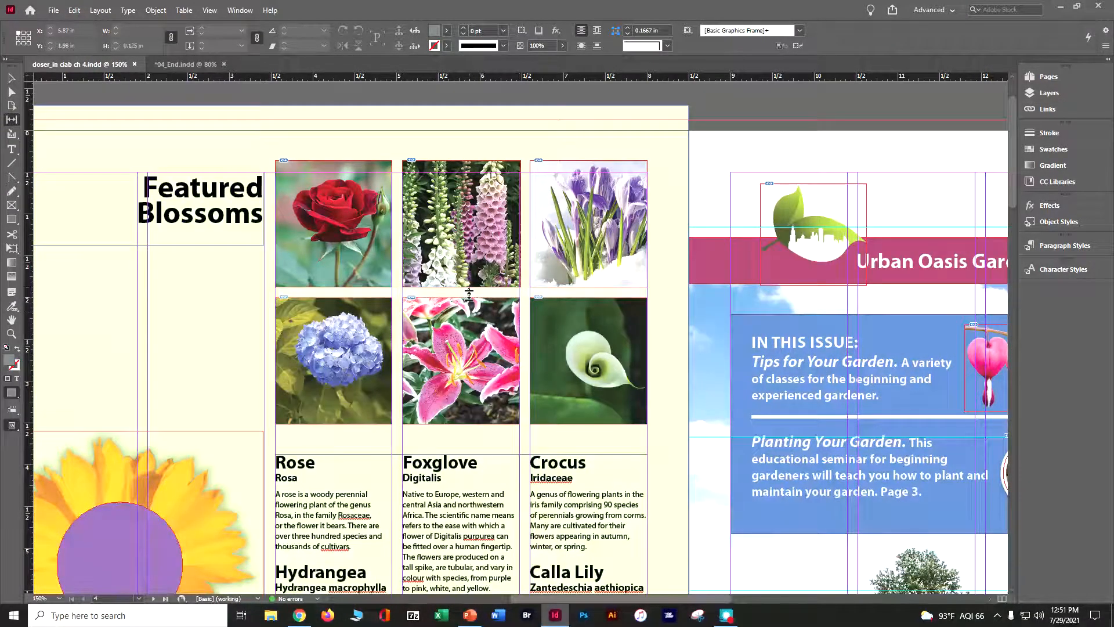
mouse_move(469, 293)
mouse_down()
mouse_move(469, 337)
mouse_move(468, 251)
mouse_move(464, 300)
mouse_up()
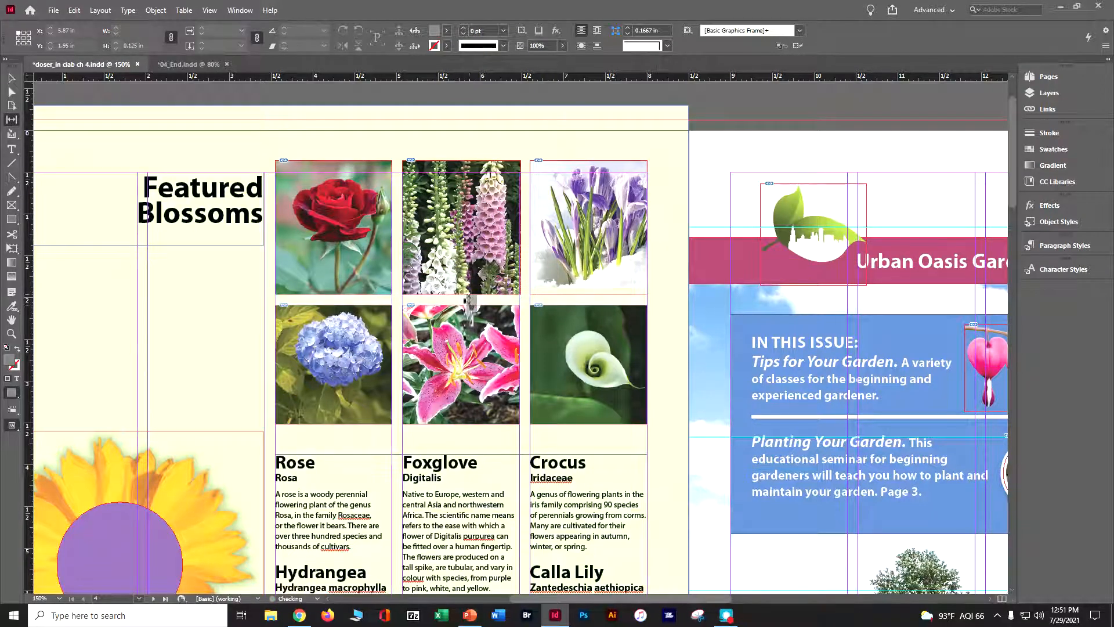
key(ctrl+z)
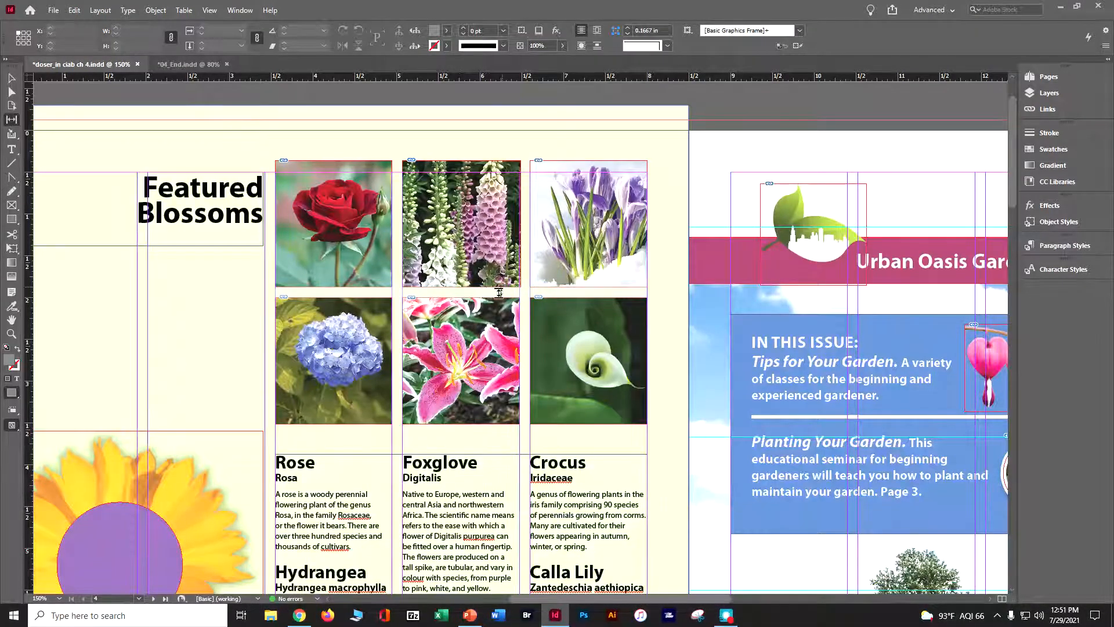
Lower only the foxglove–stargazer lily gap, shift the stargazer–calla lily gap rightward, and shift the first–second column gap slightly left in both rows.
drag(479, 292, 551, 349)
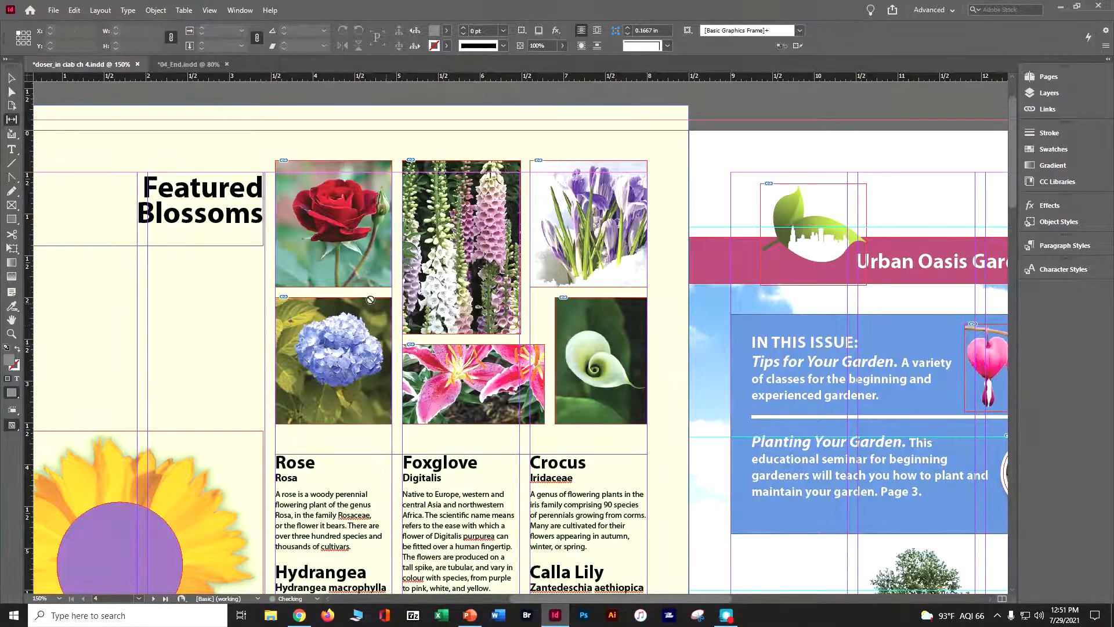
drag(396, 262, 359, 258)
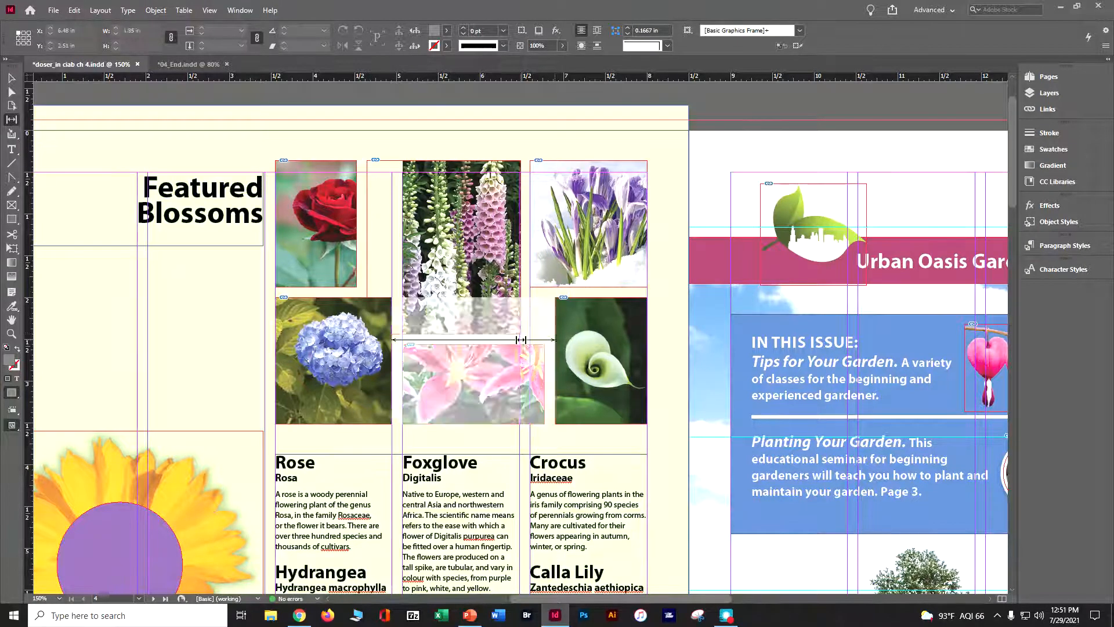
key(ctrl+z)
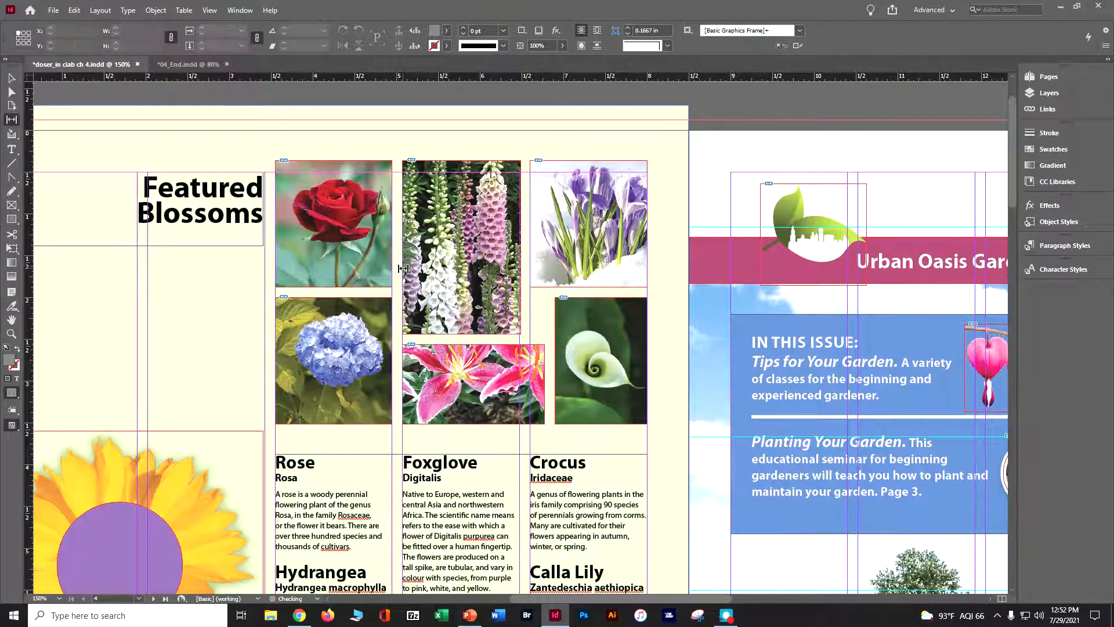
mouse_move(398, 263)
mouse_down()
mouse_move(371, 262)
mouse_move(387, 261)
mouse_up()
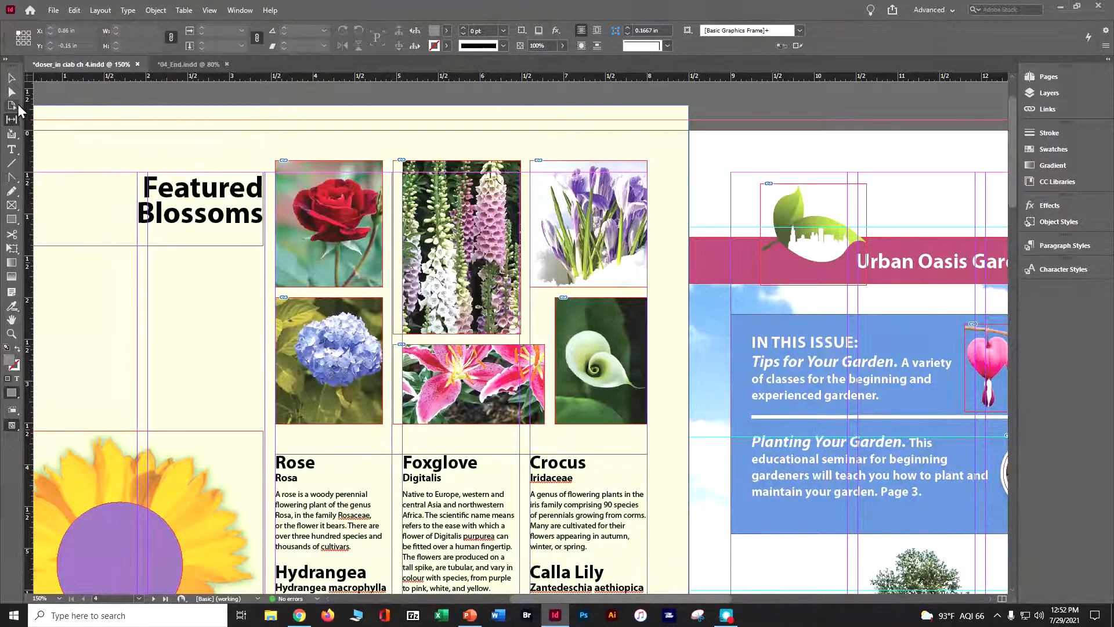
Narrow the stargazer lily frame to 1.5281 in wide, flush with the foxglove frame, and refit the photo proportionally to fill it.
click(11, 78)
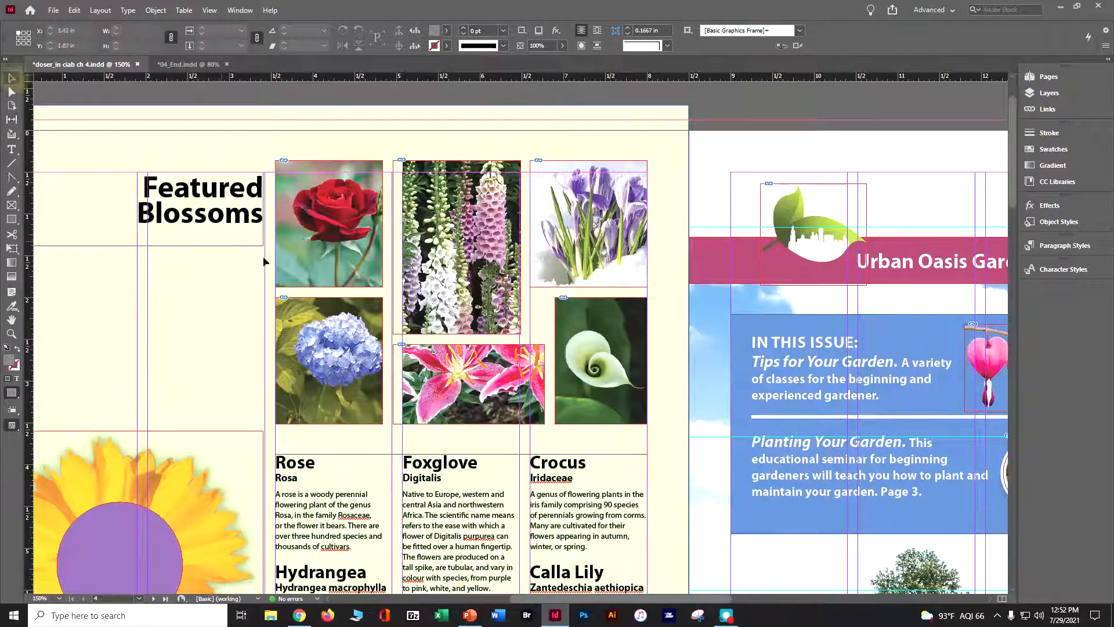
click(443, 383)
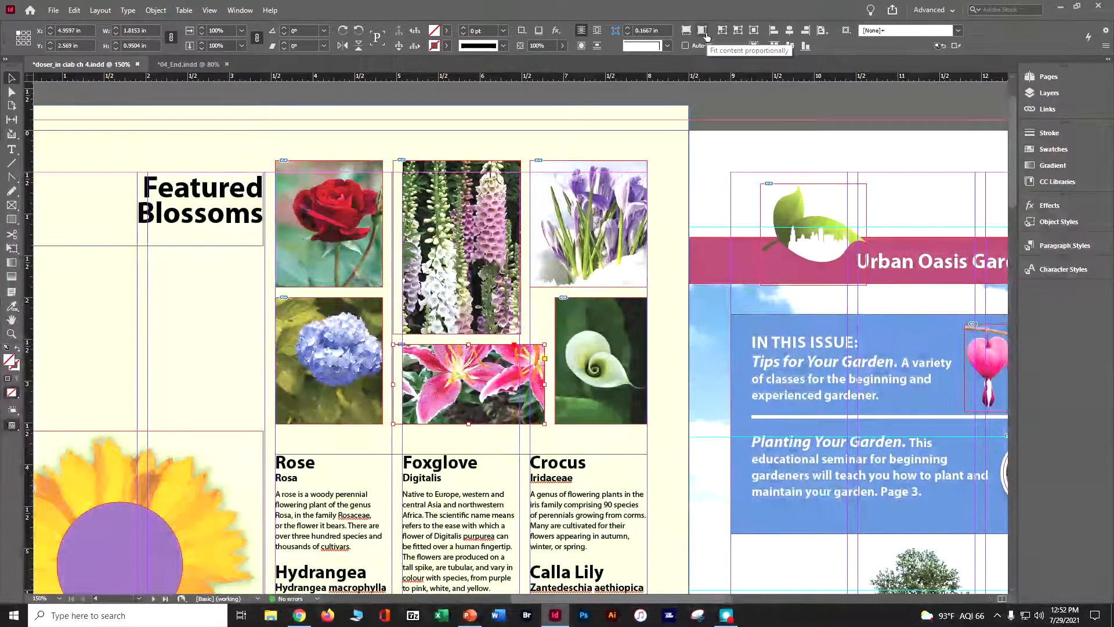
click(704, 31)
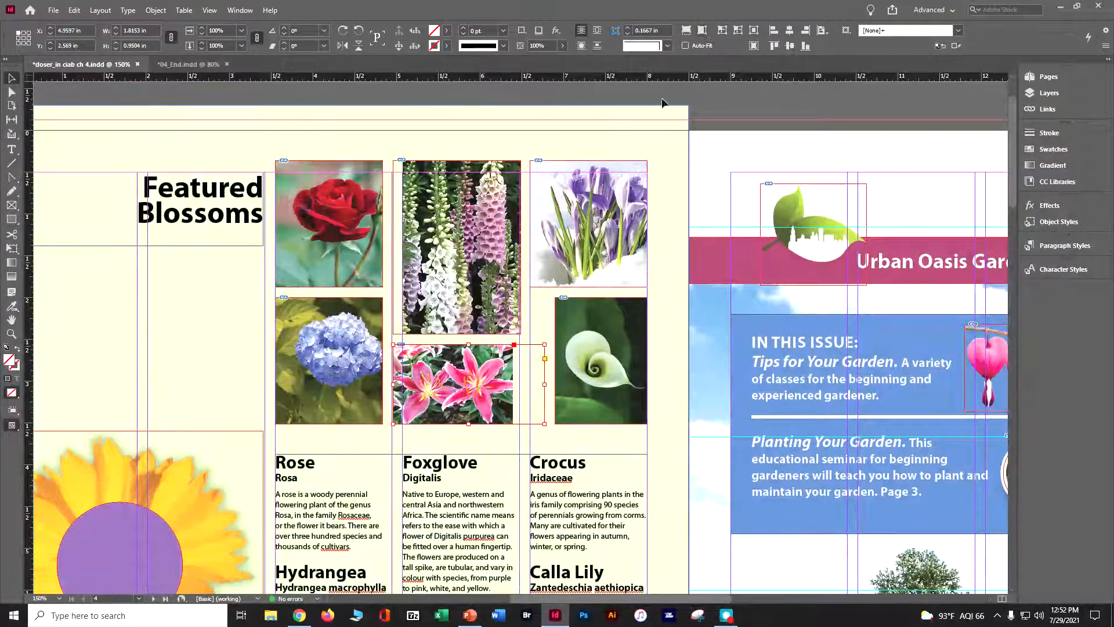
drag(546, 386, 521, 396)
click(702, 33)
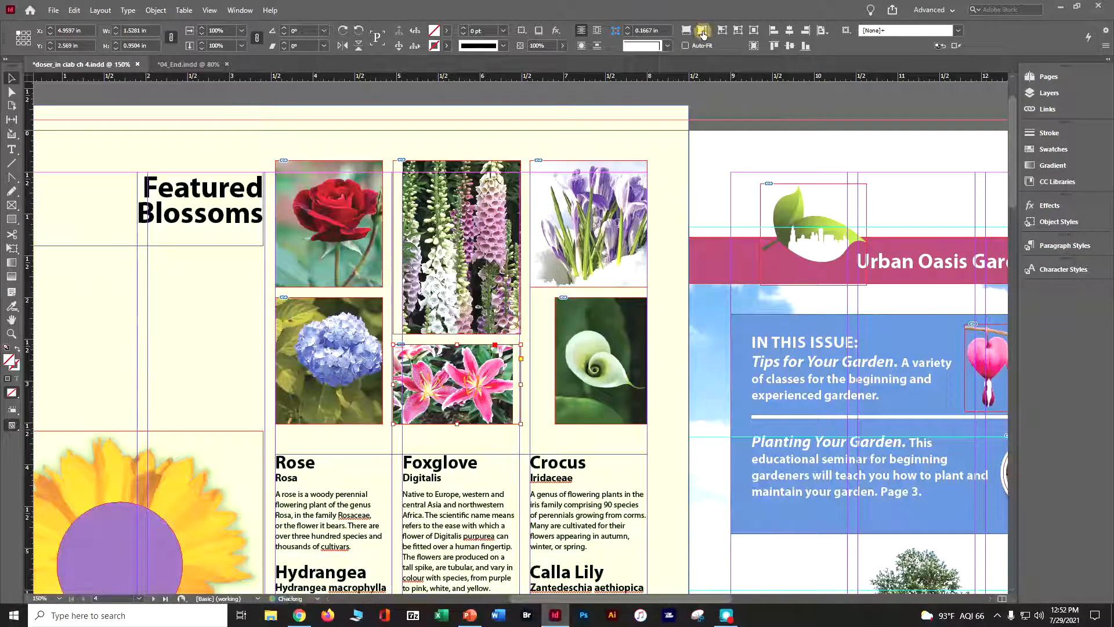
click(703, 33)
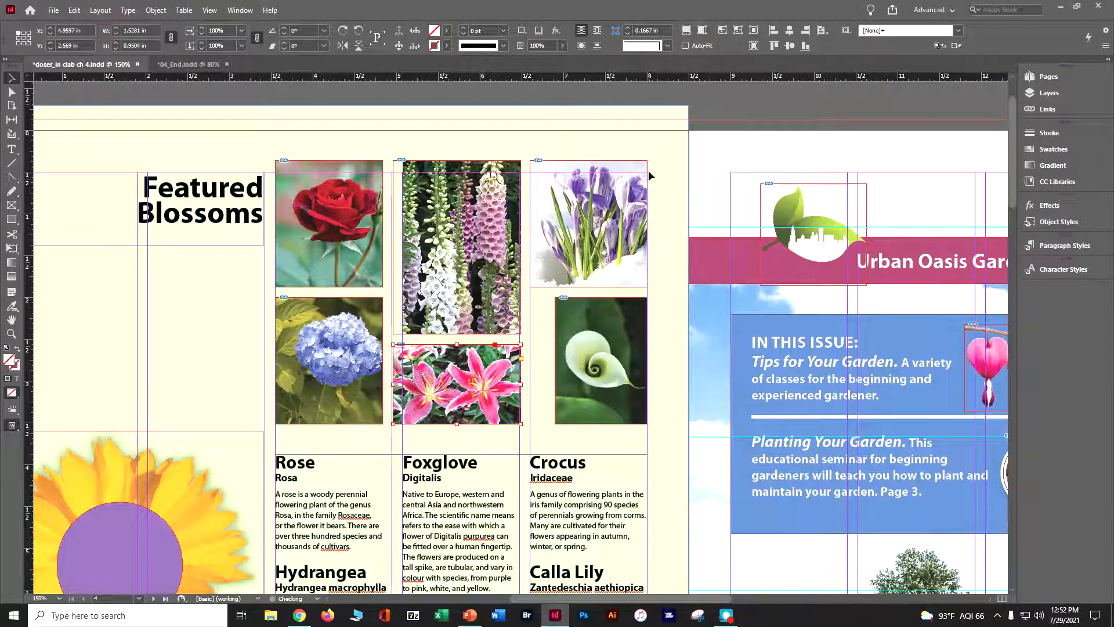
Widen the calla lily frame leftward to 1.4 in and apply Fill Frame Proportionally to the foxglove photo.
click(614, 327)
drag(551, 362, 530, 360)
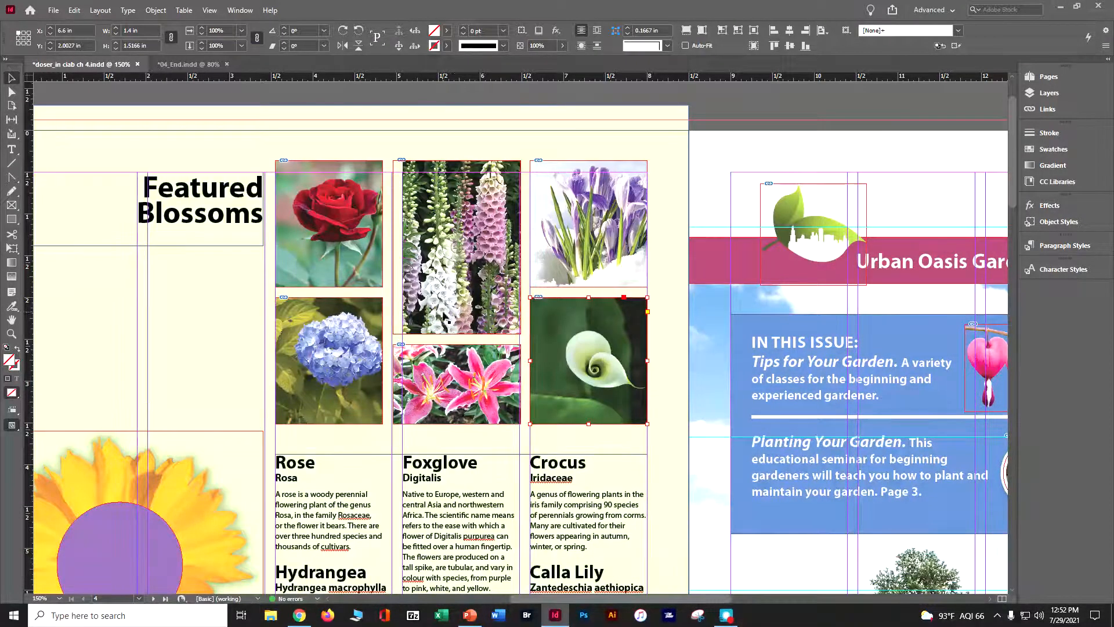
click(456, 247)
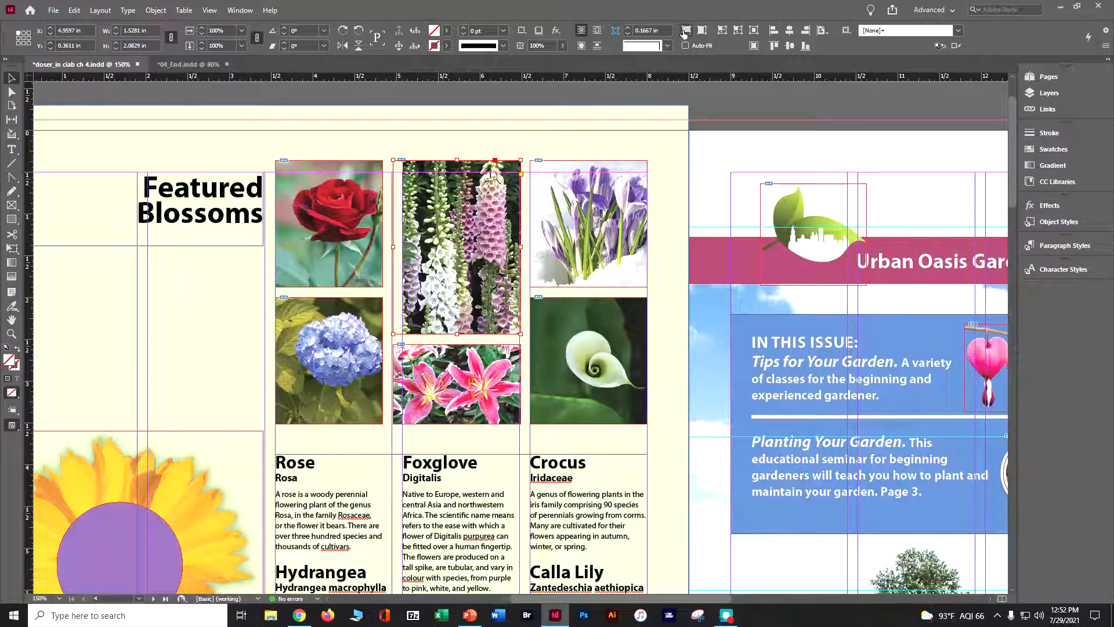
click(685, 31)
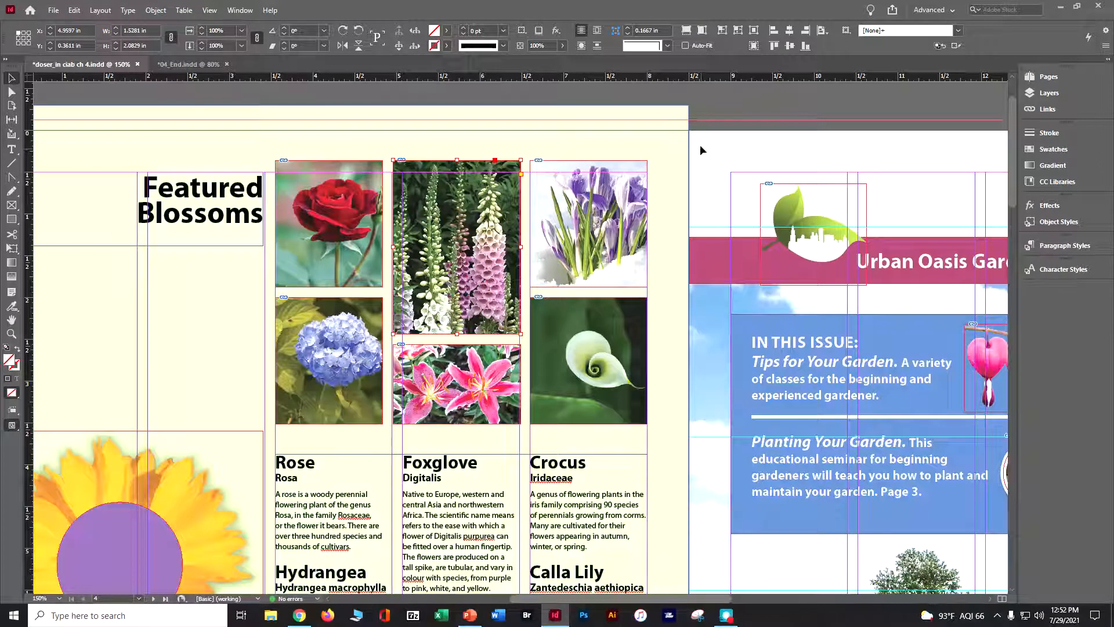
Shift the foxglove photo upward inside its frame to a Y offset of -0.4892 in and deselect it.
click(454, 252)
drag(453, 254, 454, 226)
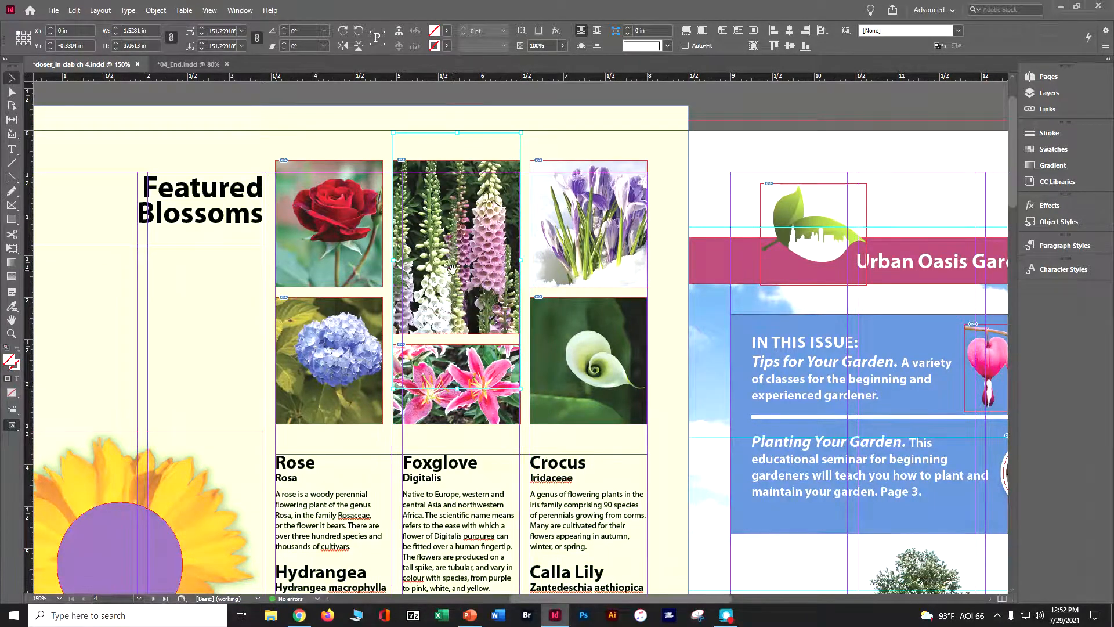
drag(458, 248, 458, 235)
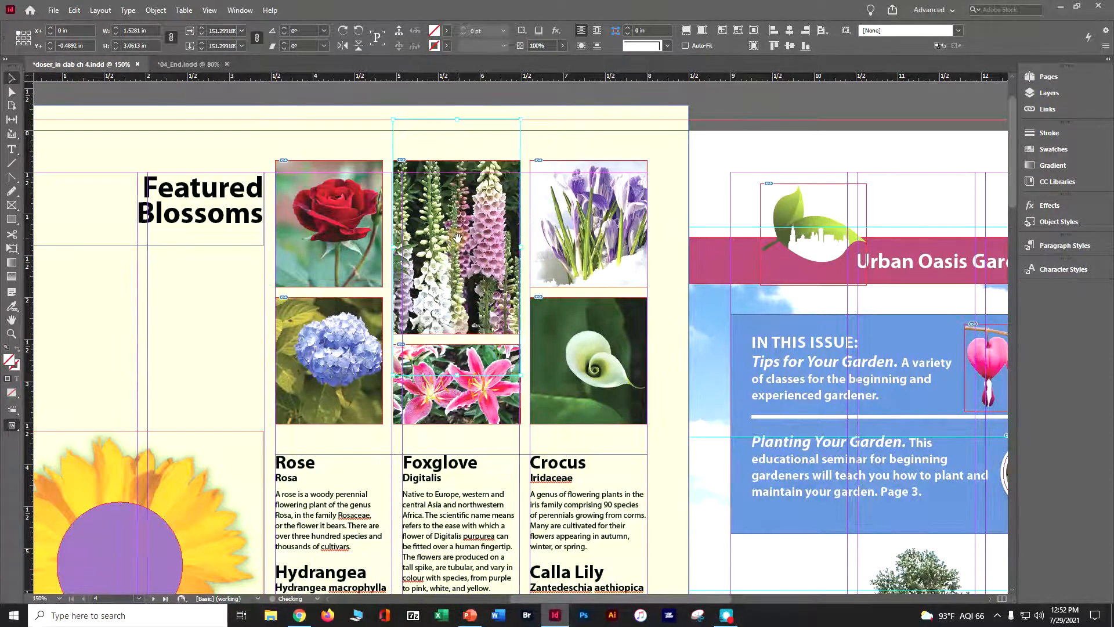
click(173, 291)
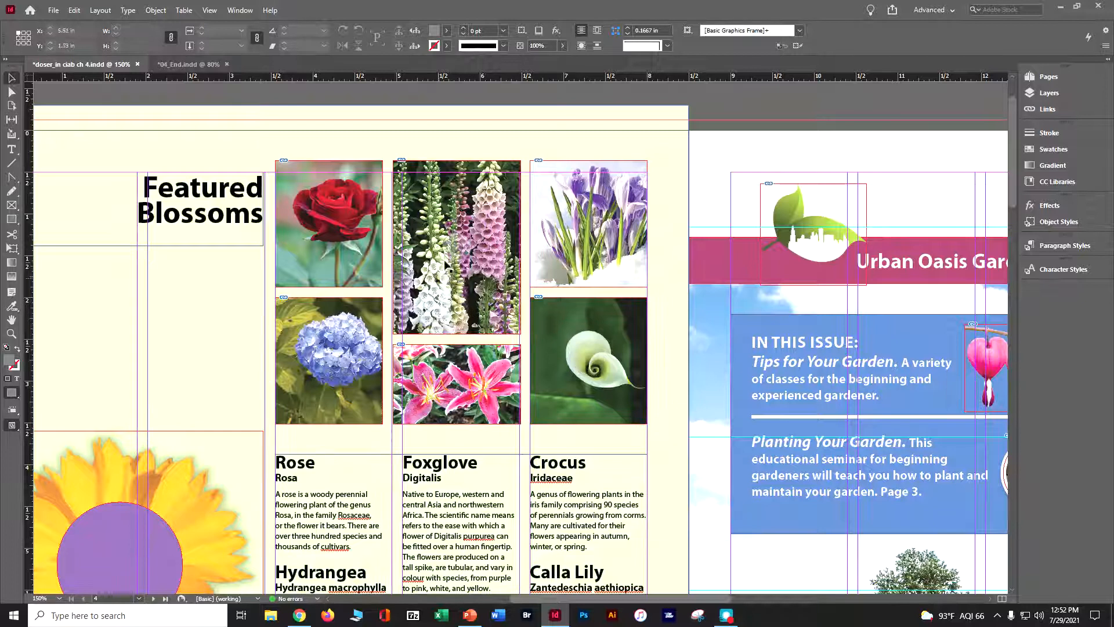
Select all six flower photos and open Caption Setup for their links.
drag(316, 144, 583, 374)
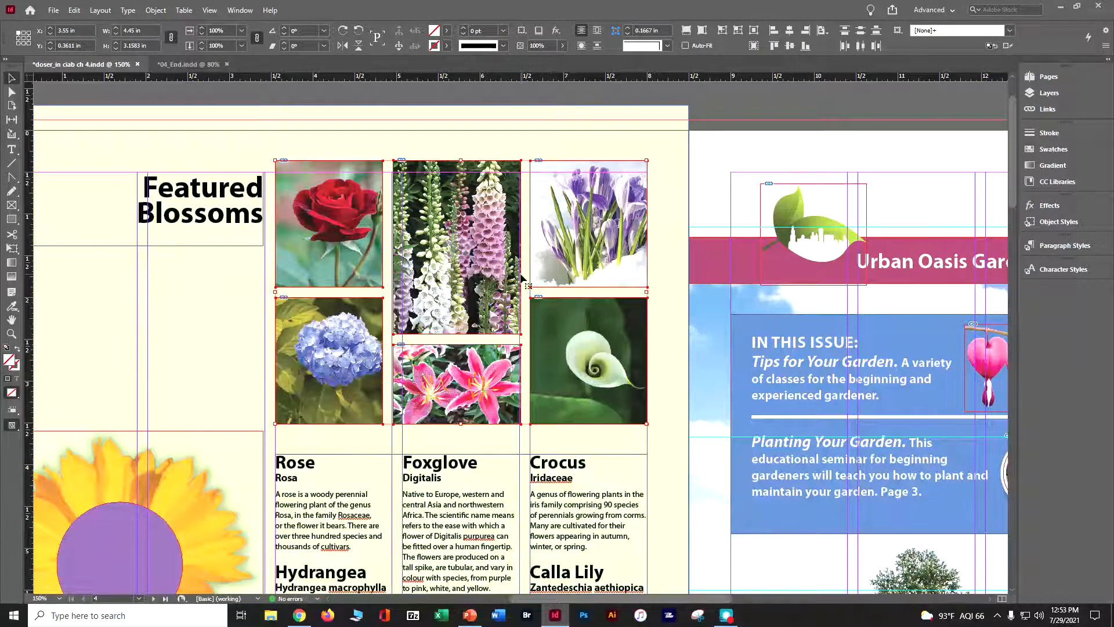
click(1045, 112)
click(1011, 72)
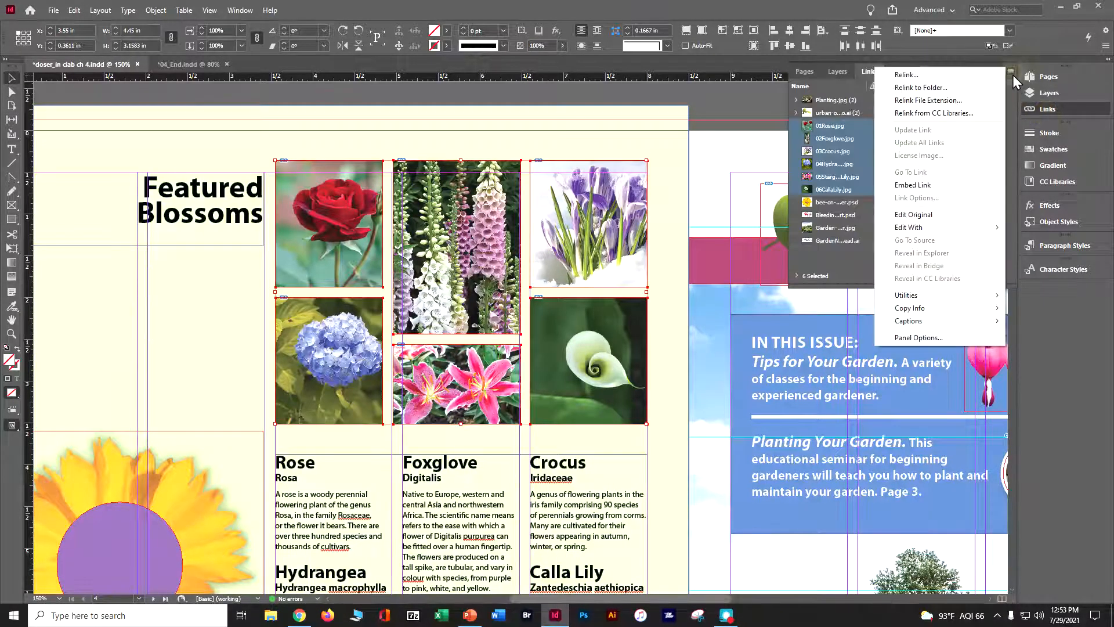
mouse_move(954, 323)
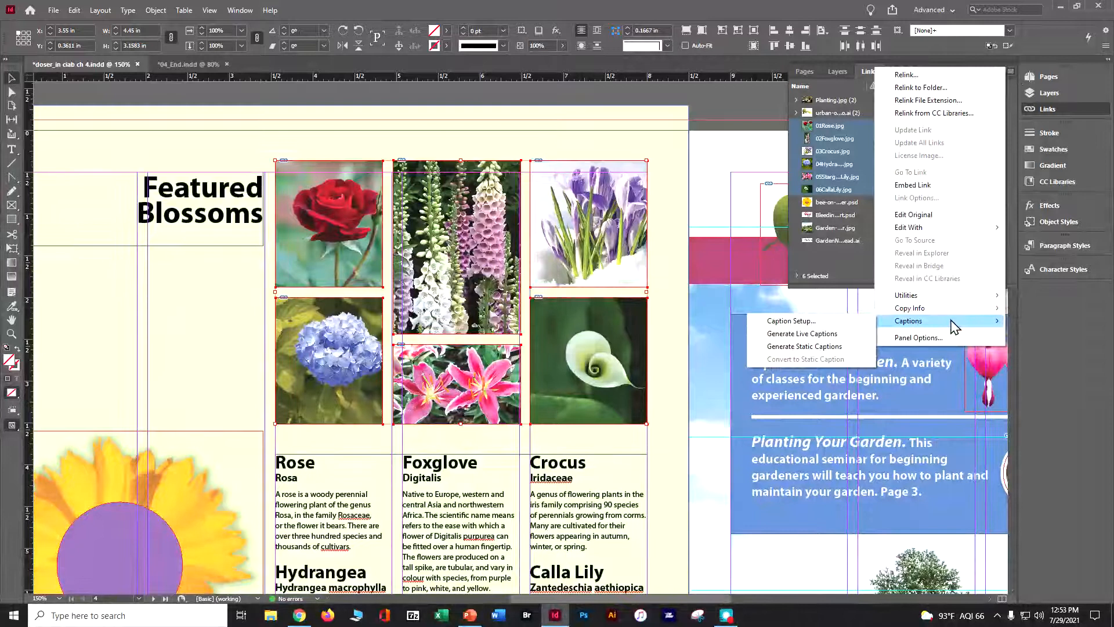
click(828, 321)
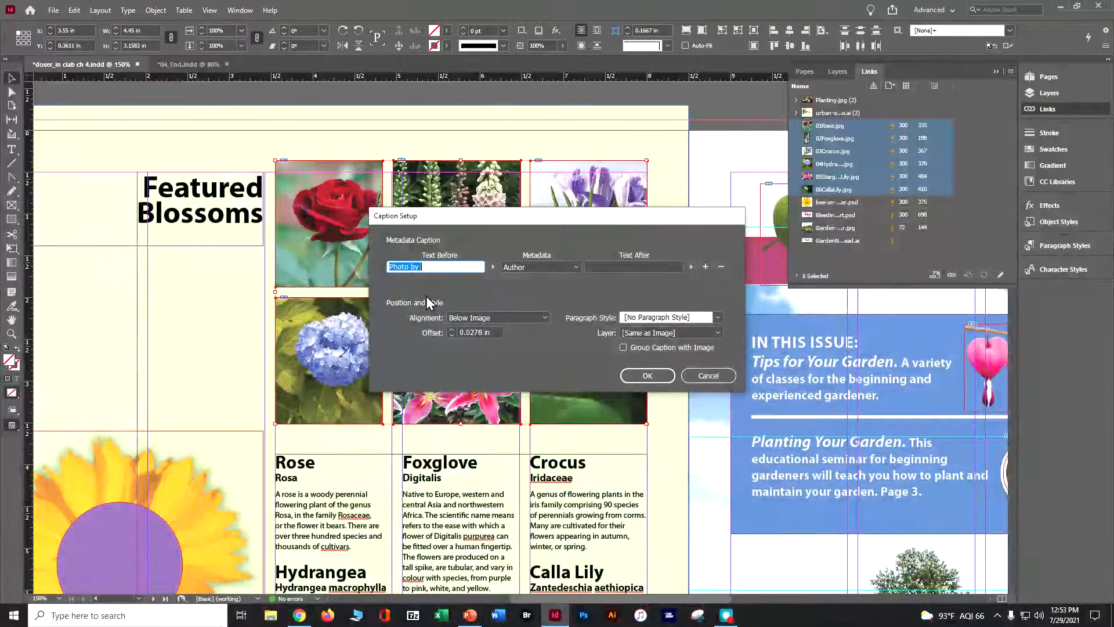
Clear the caption's Text Before, choose Description as its metadata, and enter " Flower" as Text After.
key(BackSpace)
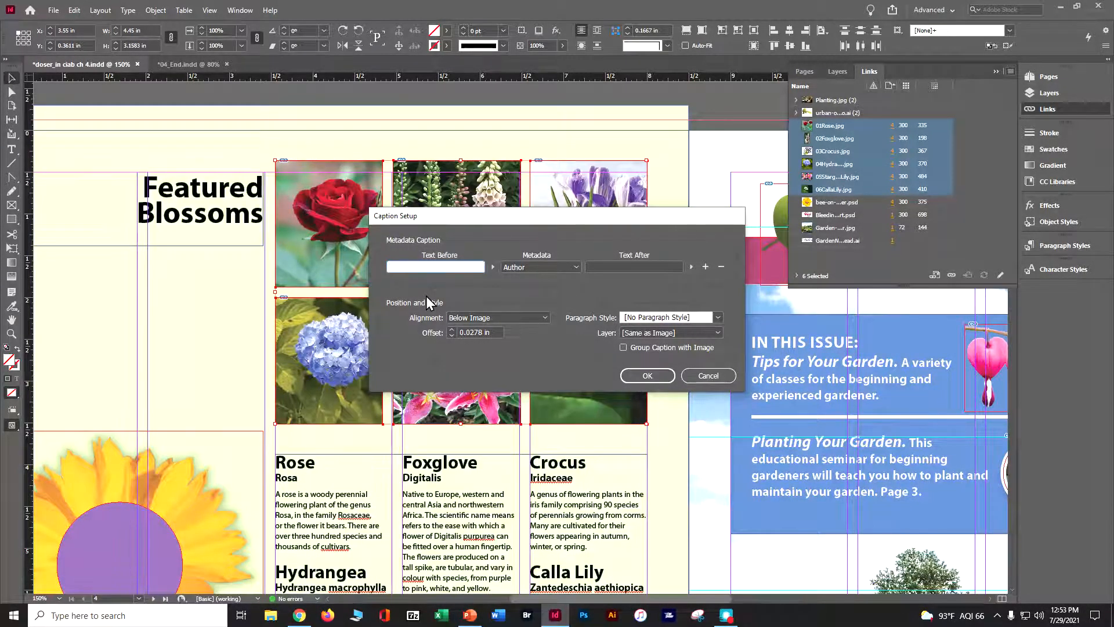
click(553, 265)
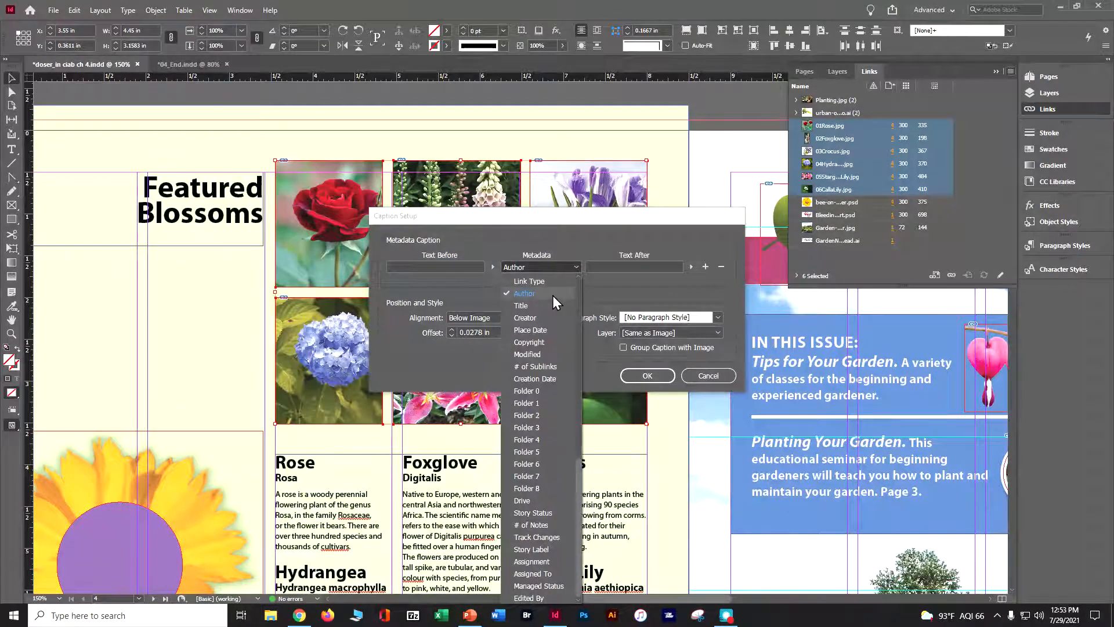
click(553, 295)
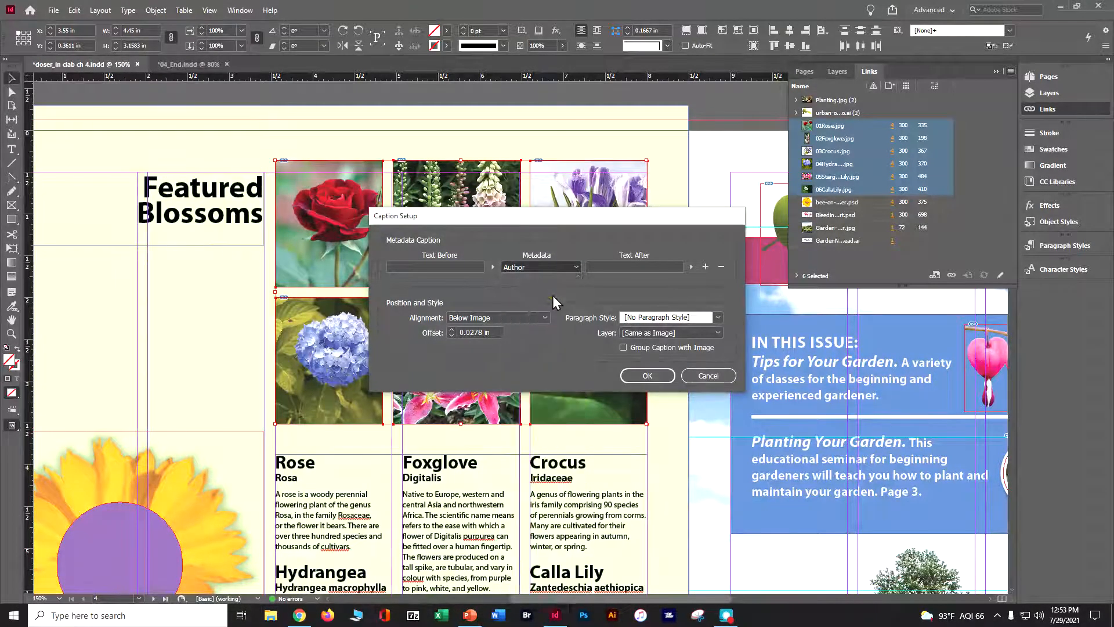
click(609, 267)
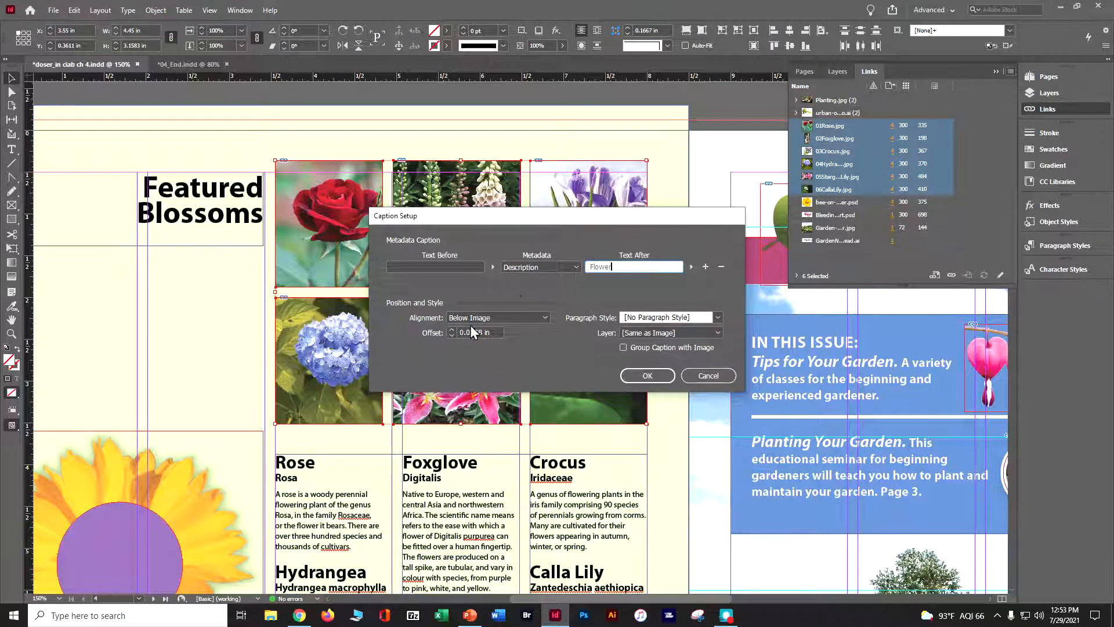
Set the caption offset to 0.02 in with the Photo Caption paragraph style and confirm the caption setup.
click(489, 332)
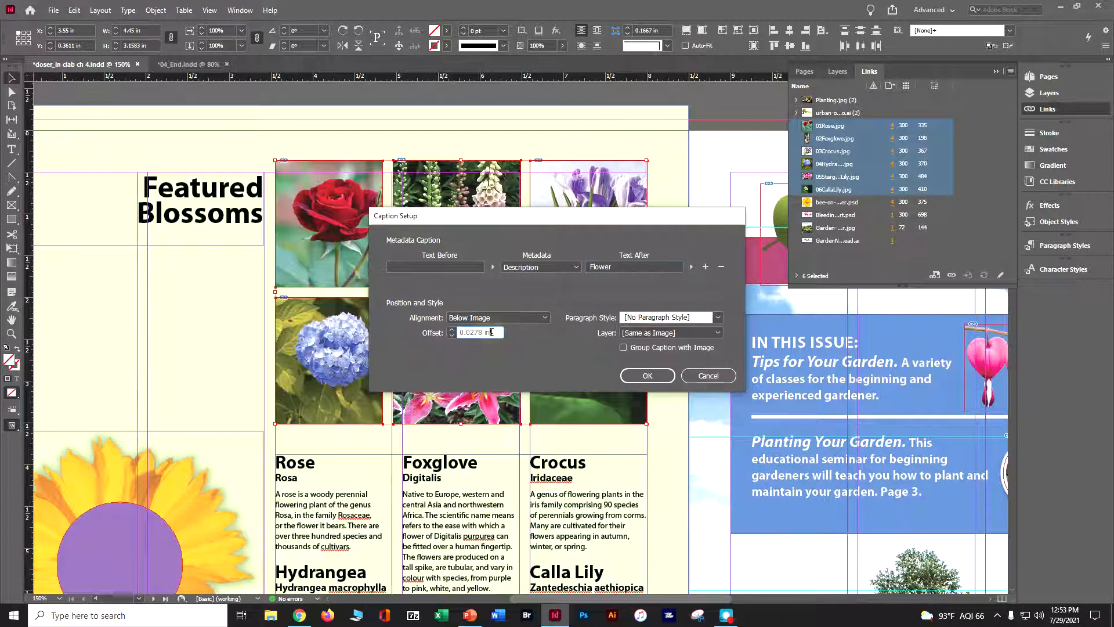
text(.02)
click(718, 317)
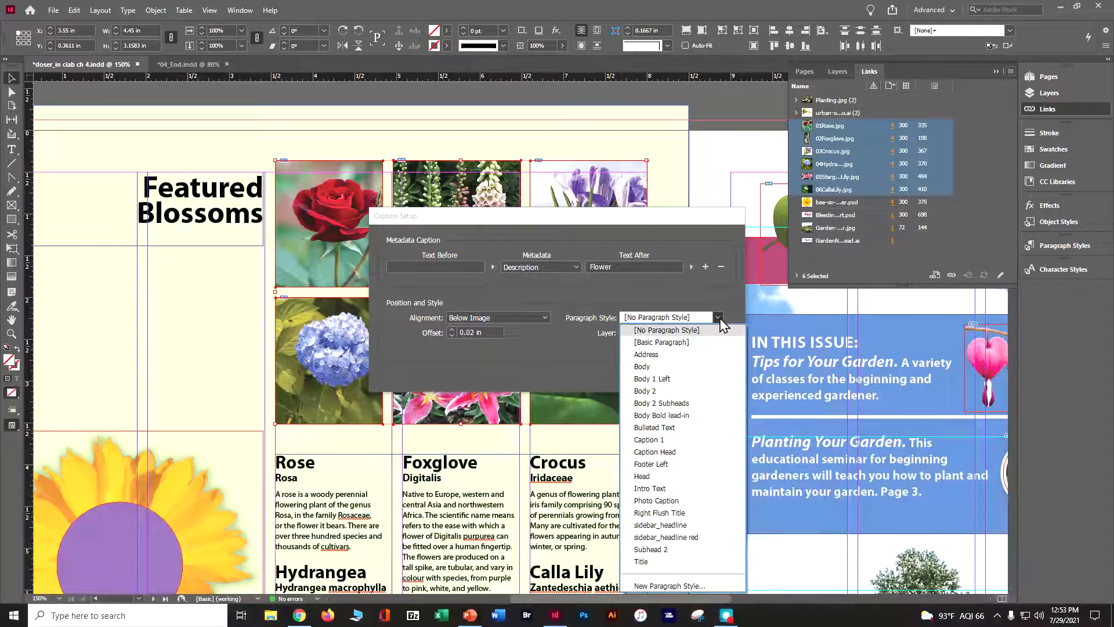
click(681, 502)
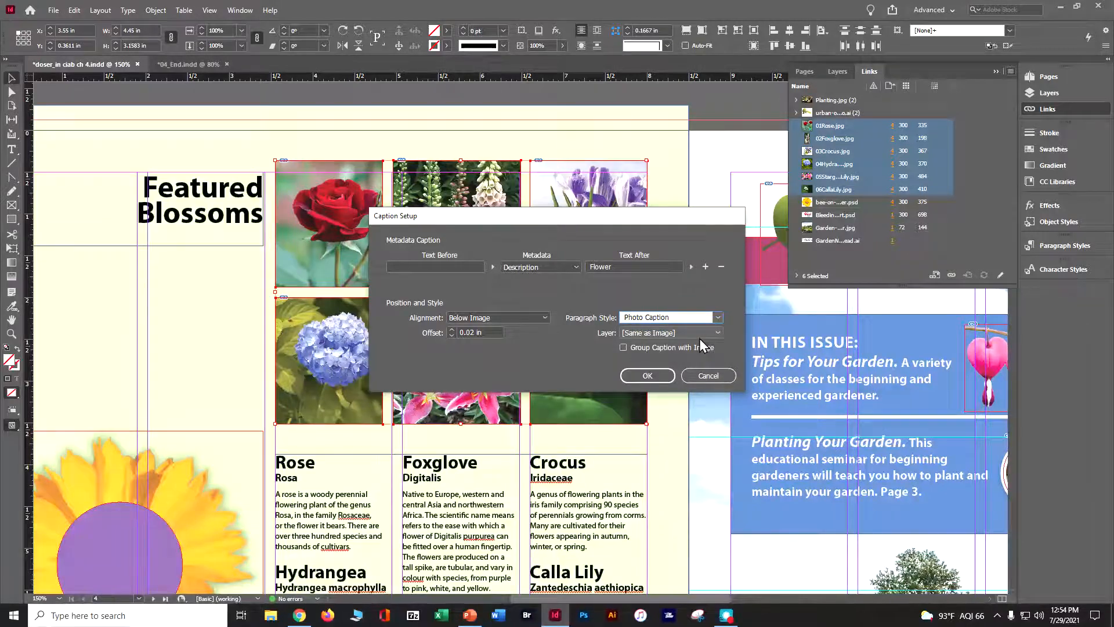
click(668, 376)
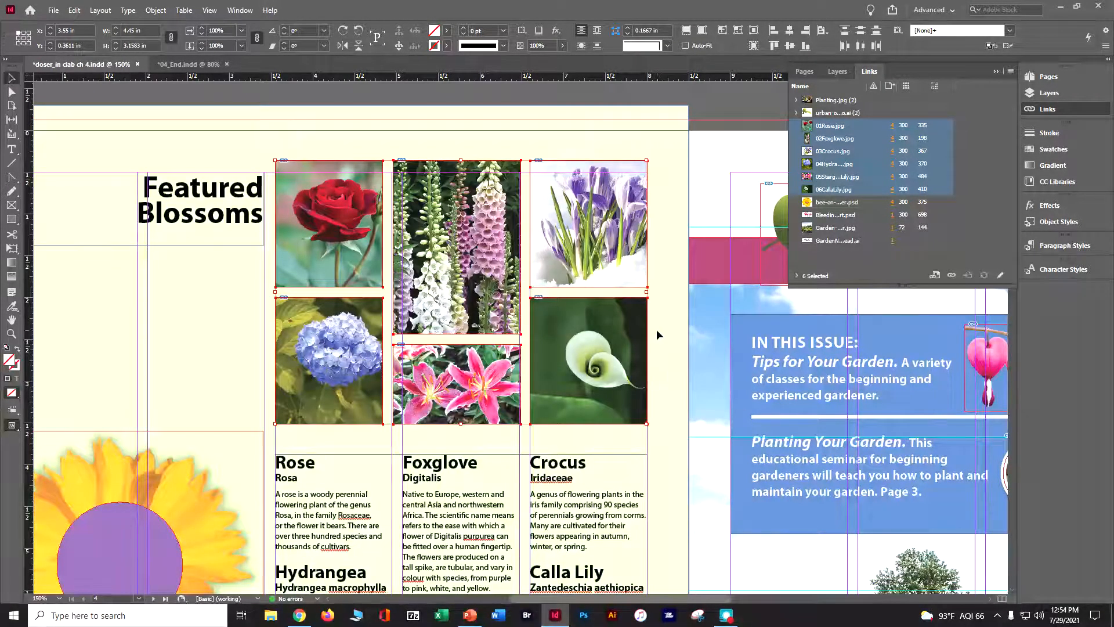
Generate static captions for the six selected flower photos, deselect them, and save the document.
click(1009, 71)
mouse_move(939, 327)
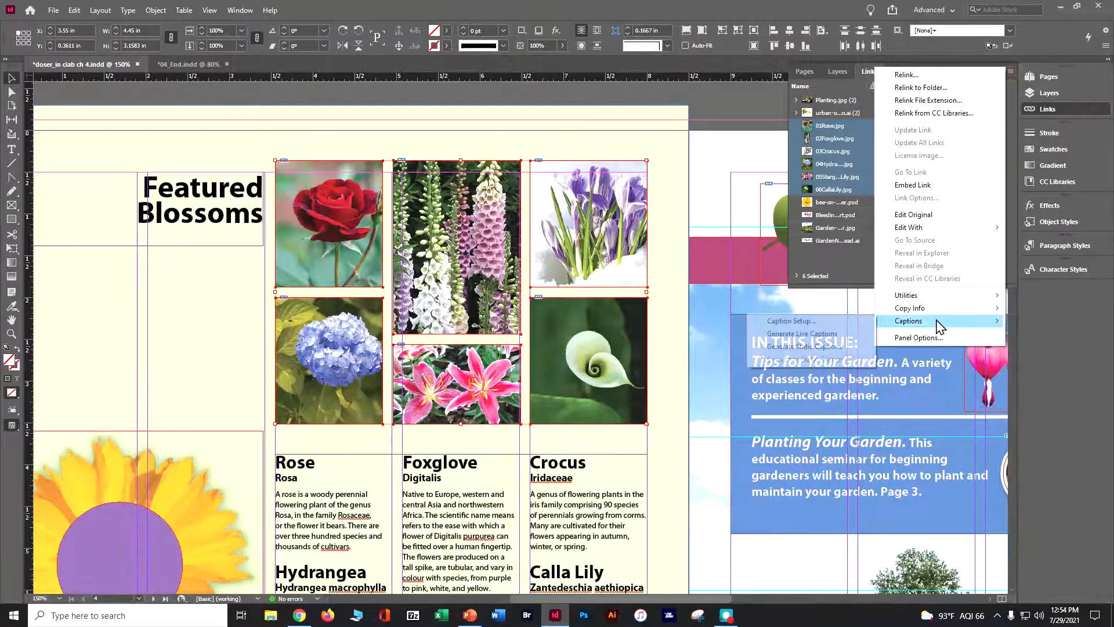
click(841, 352)
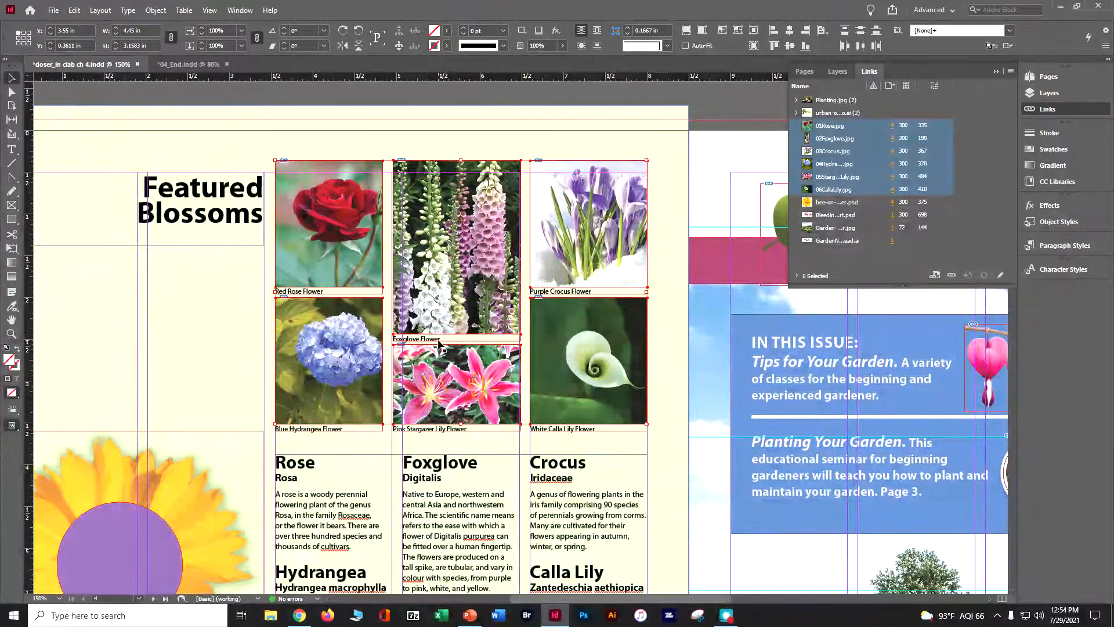
click(728, 116)
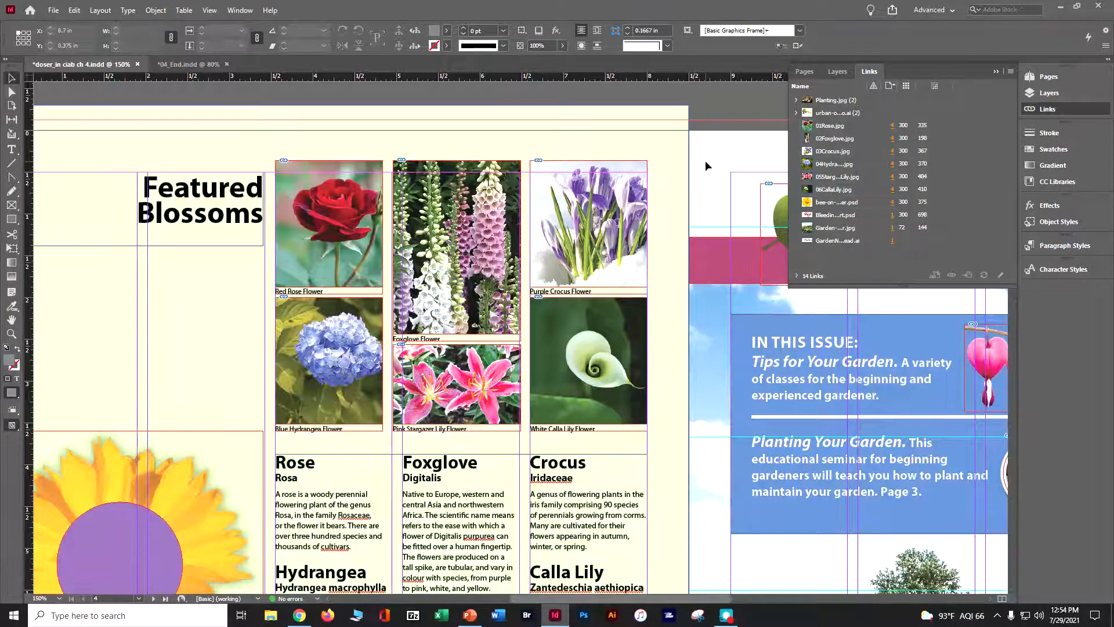
key(ctrl+s)
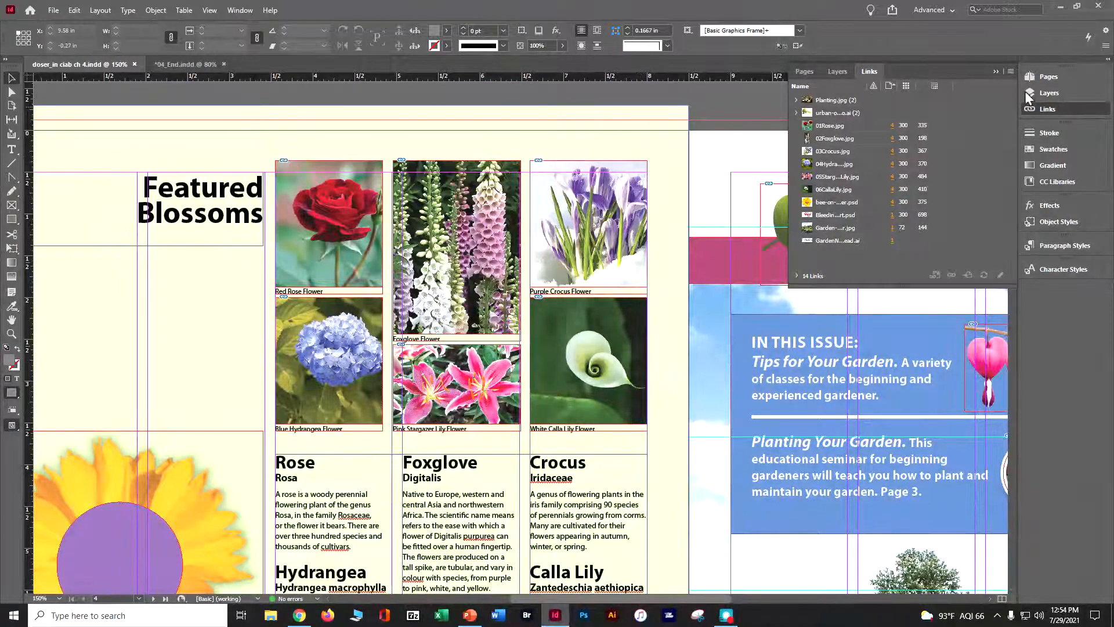
Copy the bleeding heart image from page 1 and paste it onto page 3.
click(1052, 73)
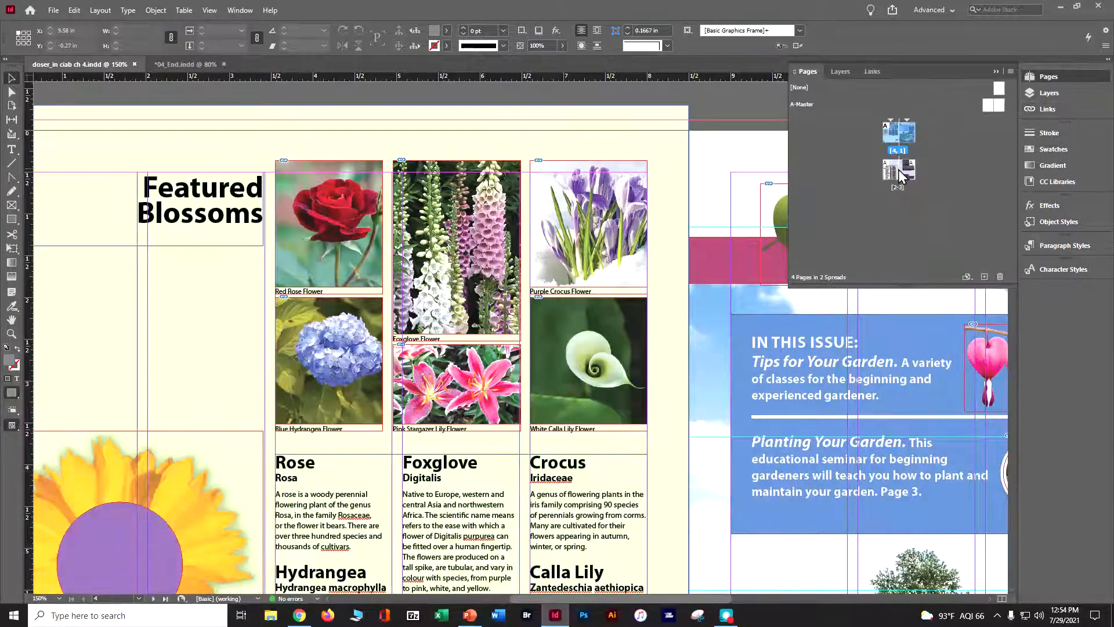
double_click(906, 138)
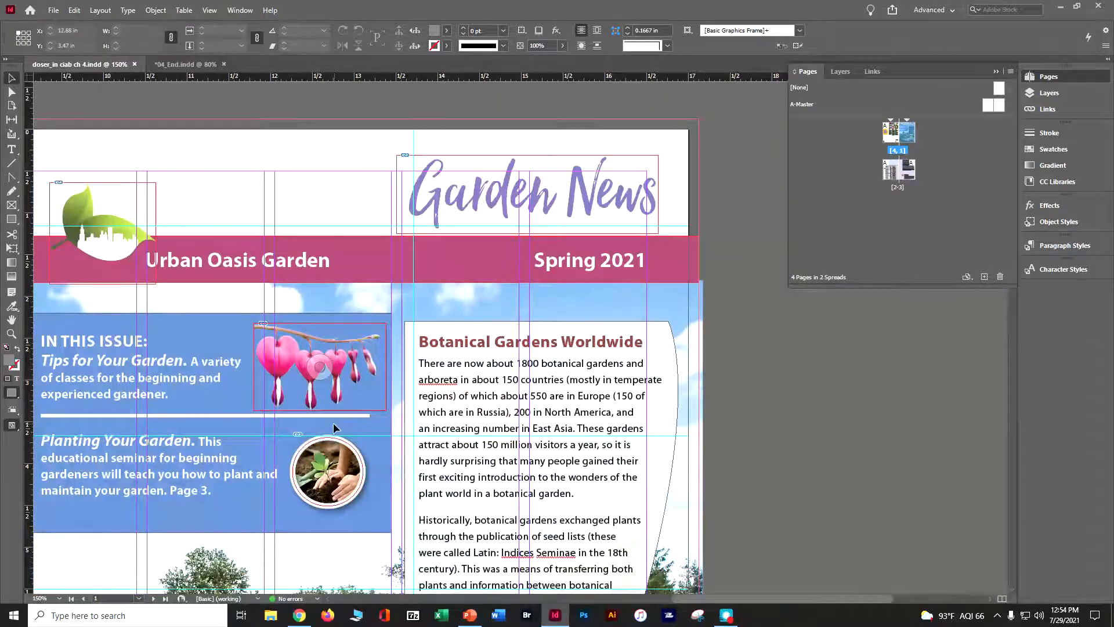
click(350, 360)
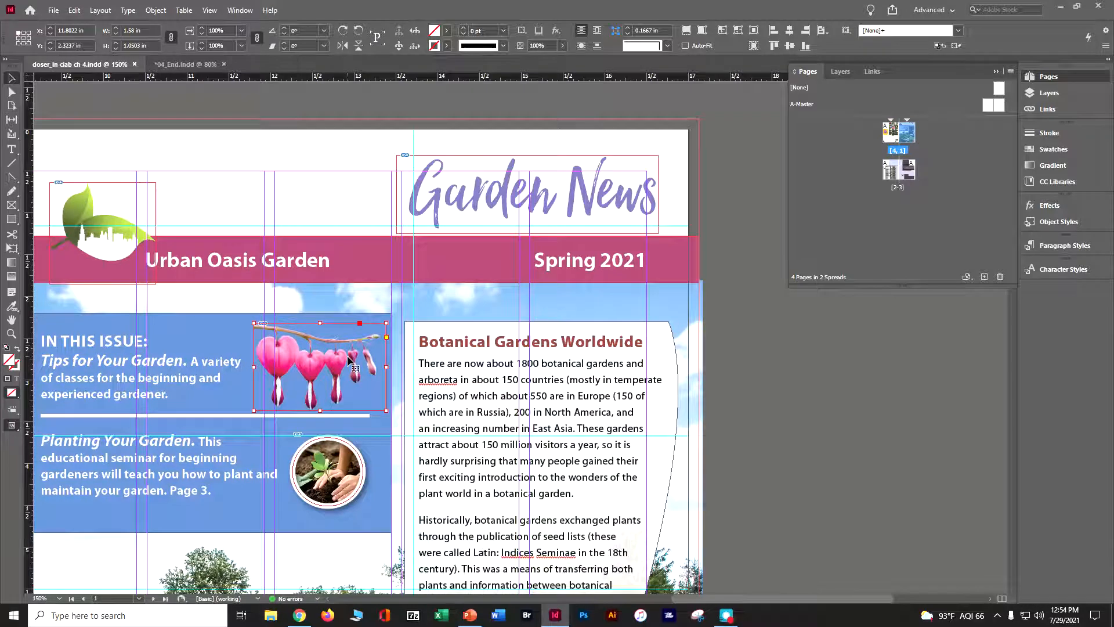
double_click(907, 170)
drag(315, 326, 552, 318)
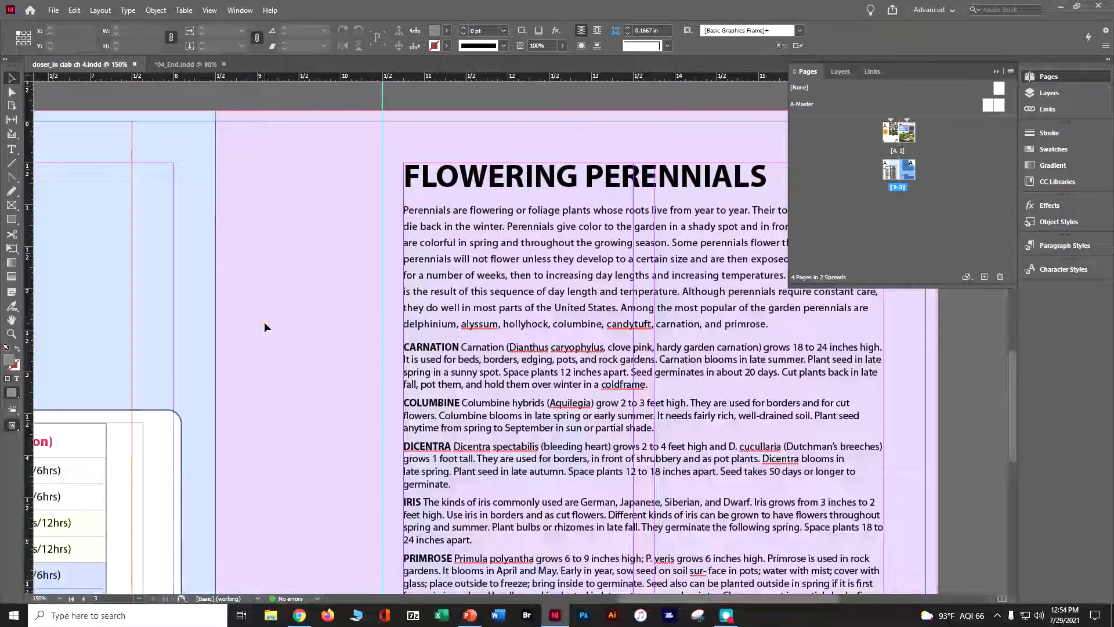
key(ctrl+v)
Place the bleeding heart at X 9.11 in, Y 1.48 in beside the intro text and scale it proportionally to 2.5853 in wide.
drag(474, 343, 296, 290)
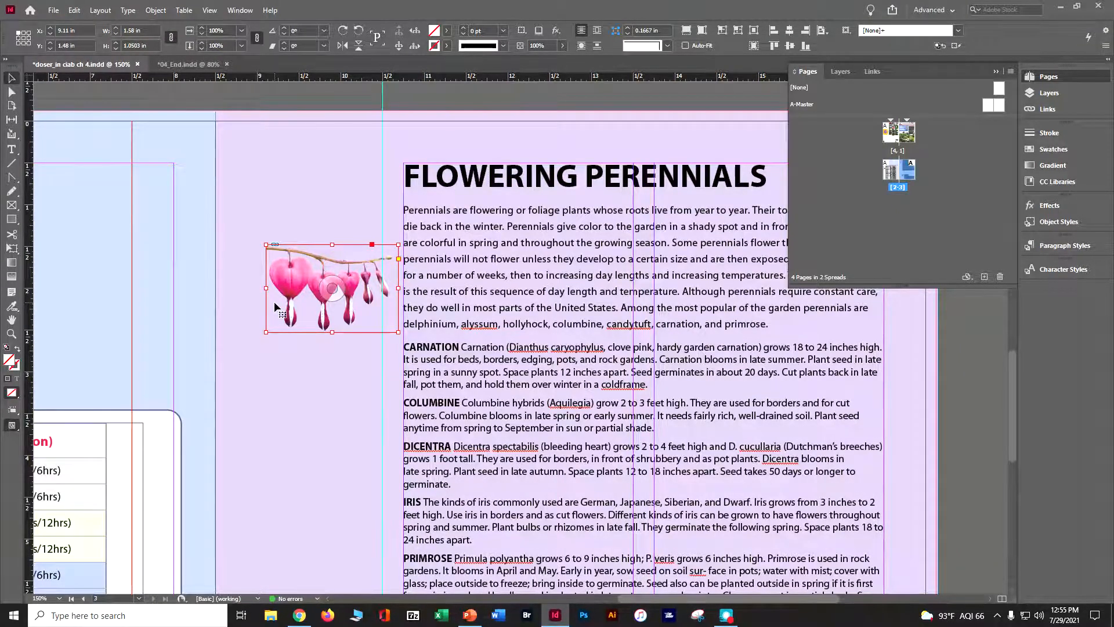
drag(399, 335, 448, 365)
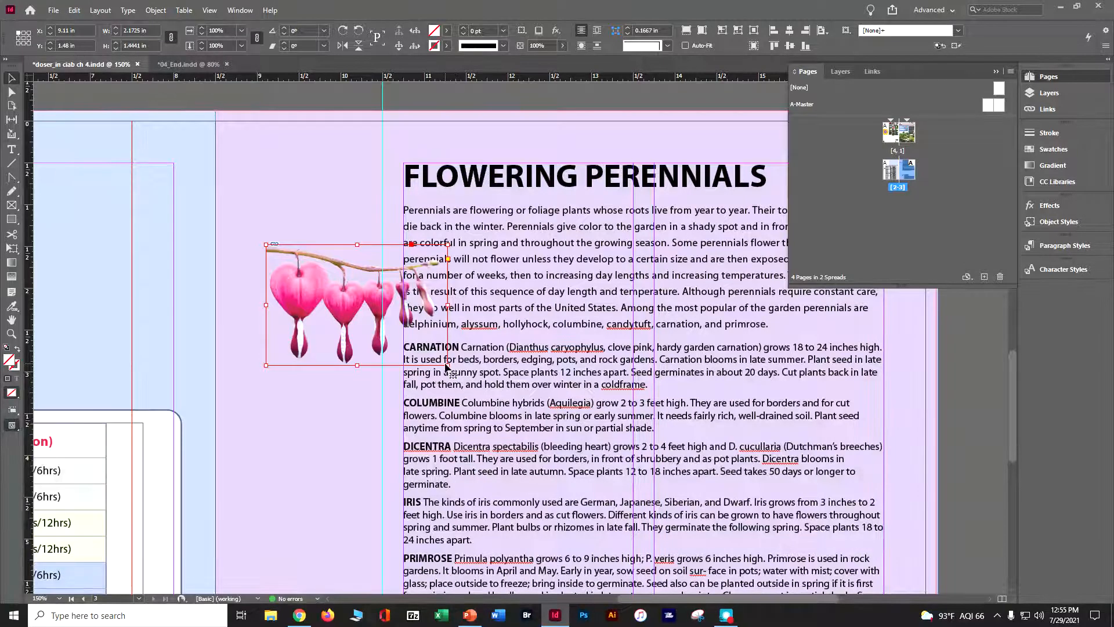
drag(448, 366, 483, 388)
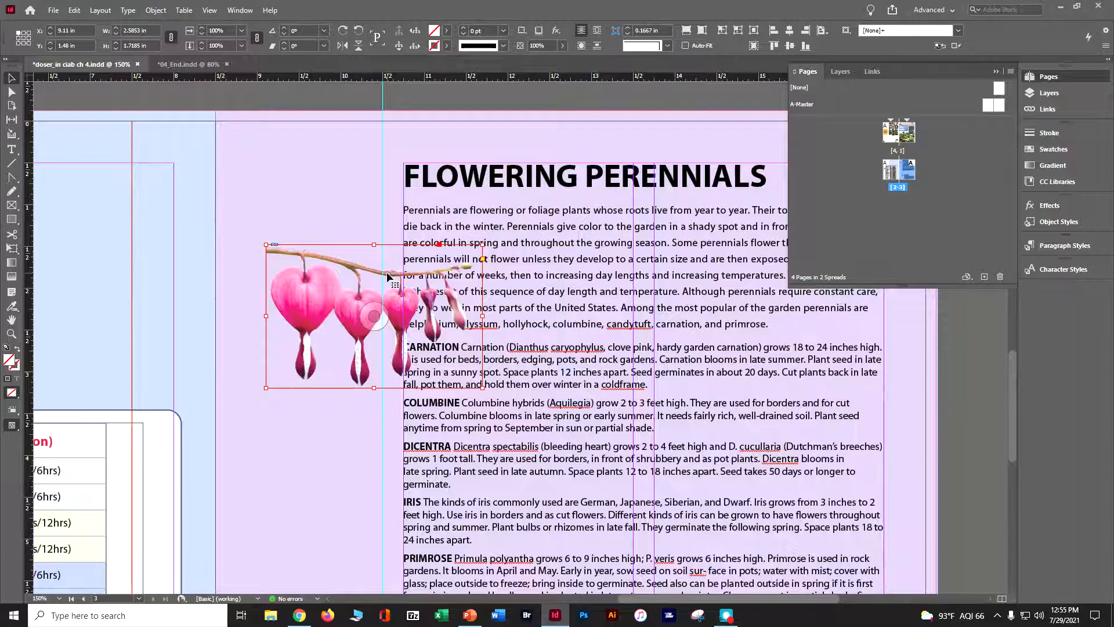
Show the Text Wrap panel, dock it beneath Character Styles, and expand it.
click(239, 11)
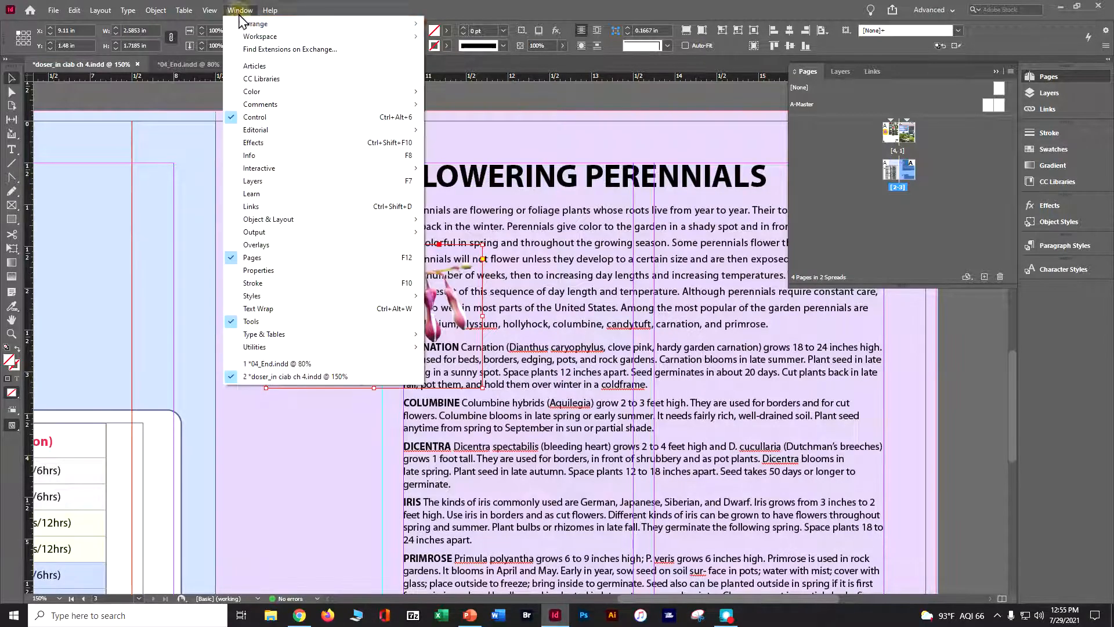
click(270, 313)
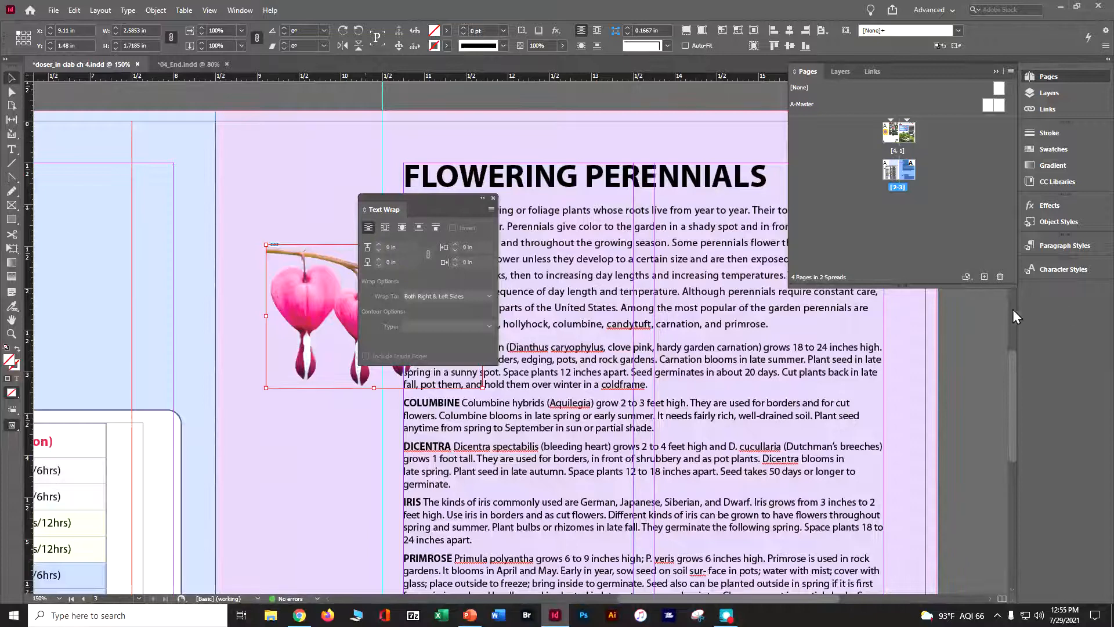
drag(376, 212, 1047, 299)
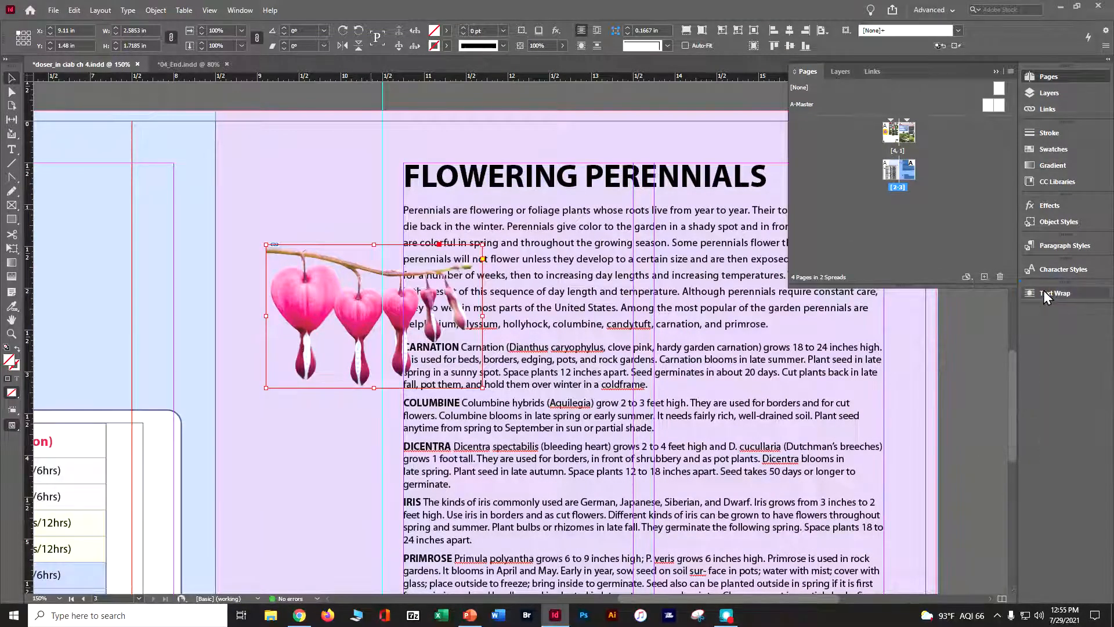
click(1048, 294)
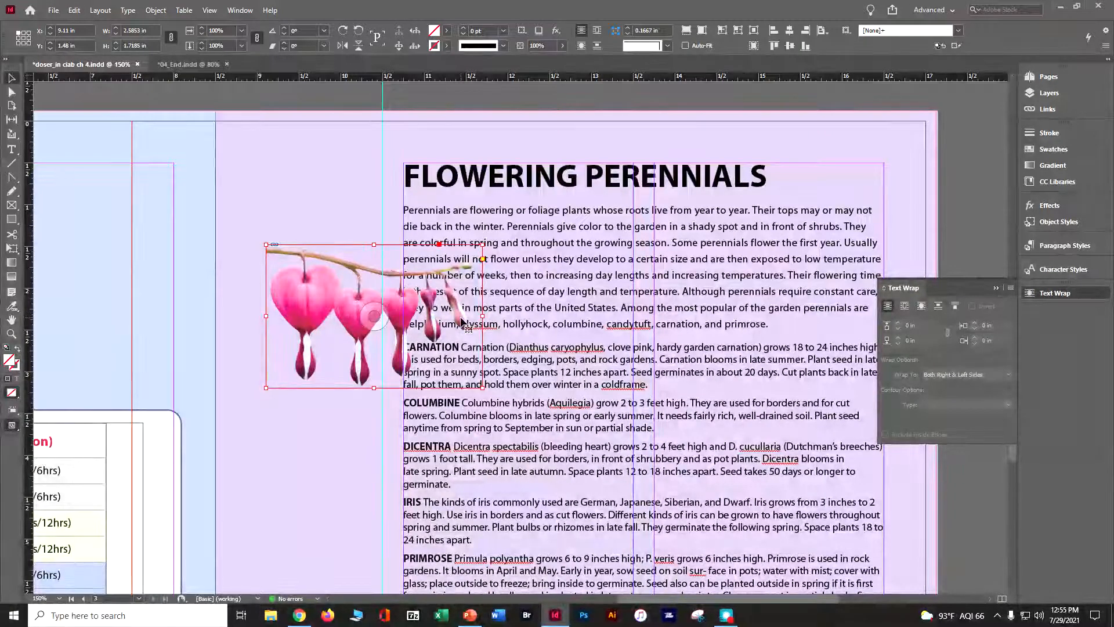
Wrap the text around the bleeding heart's object shape, using Detect Edges as the contour type.
click(903, 308)
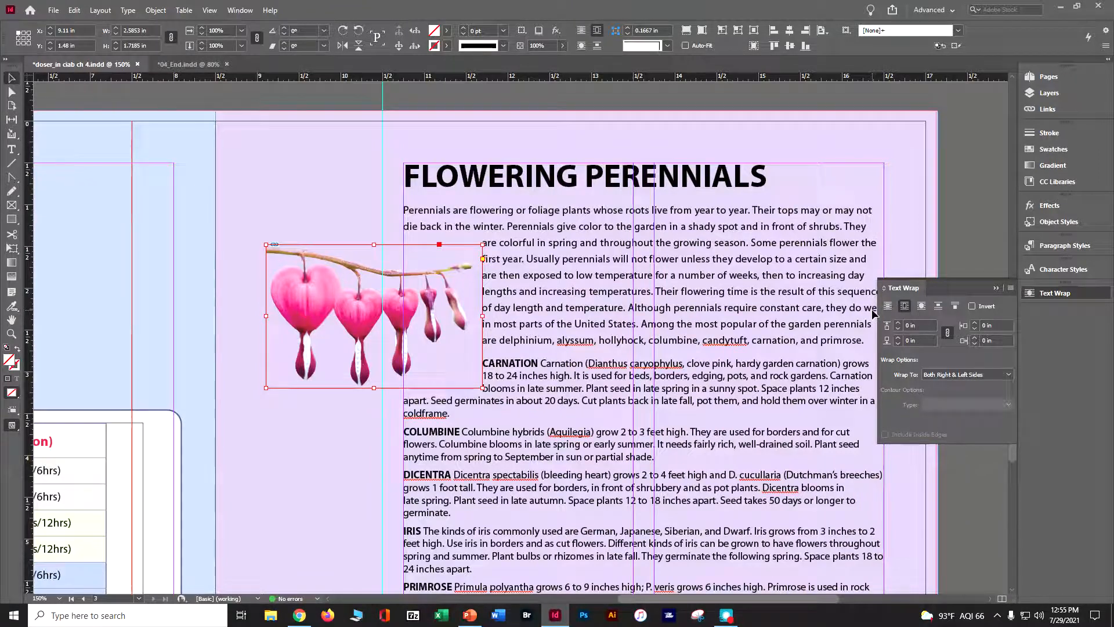
click(922, 308)
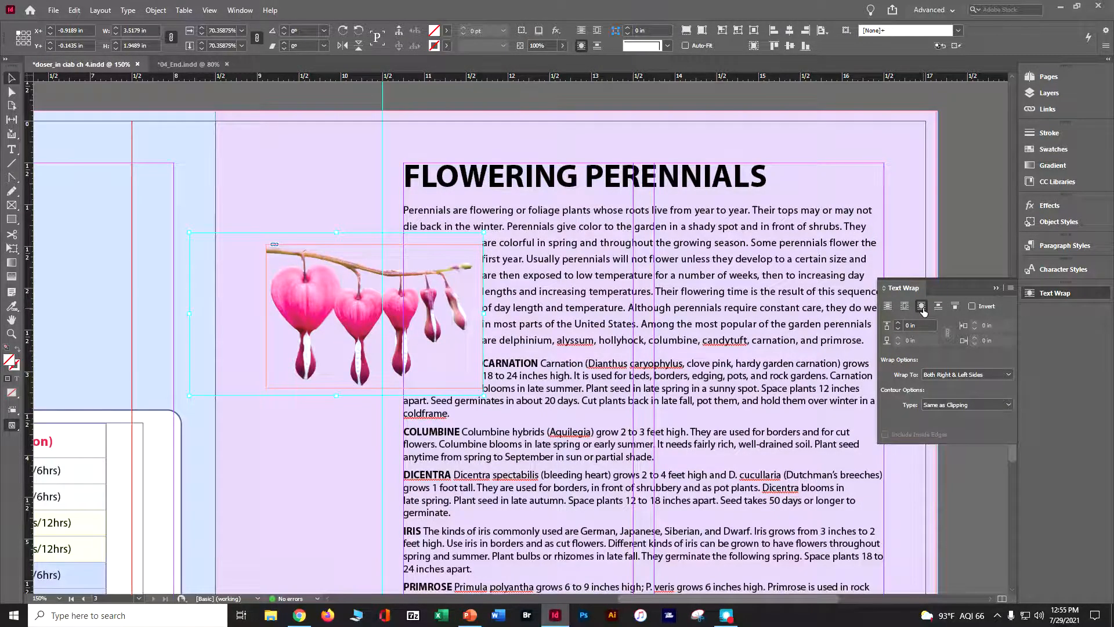
click(935, 406)
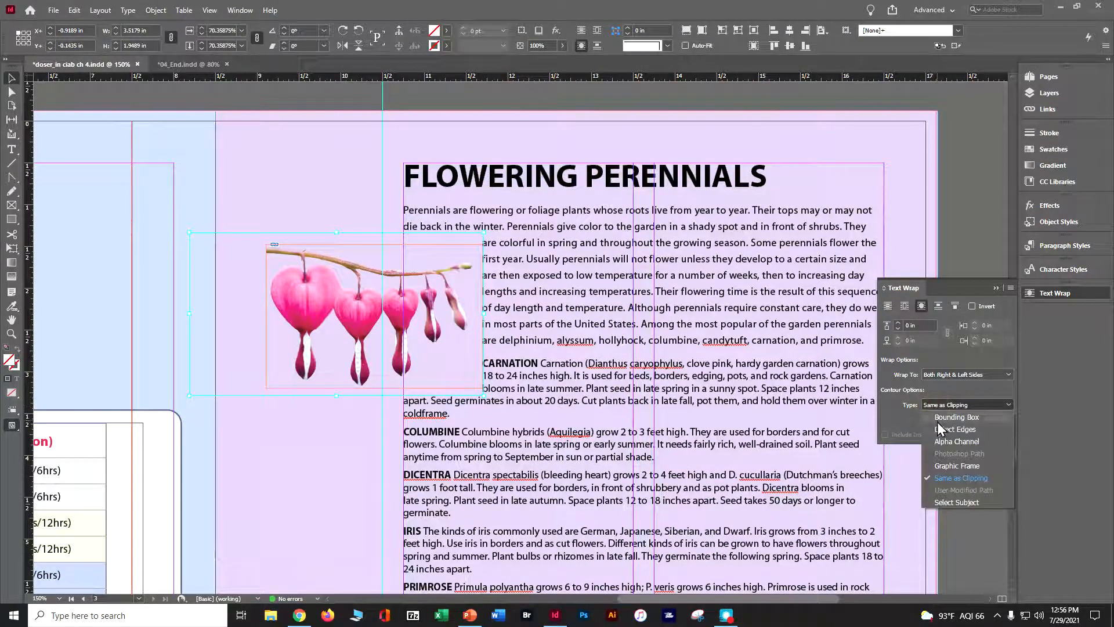
click(939, 430)
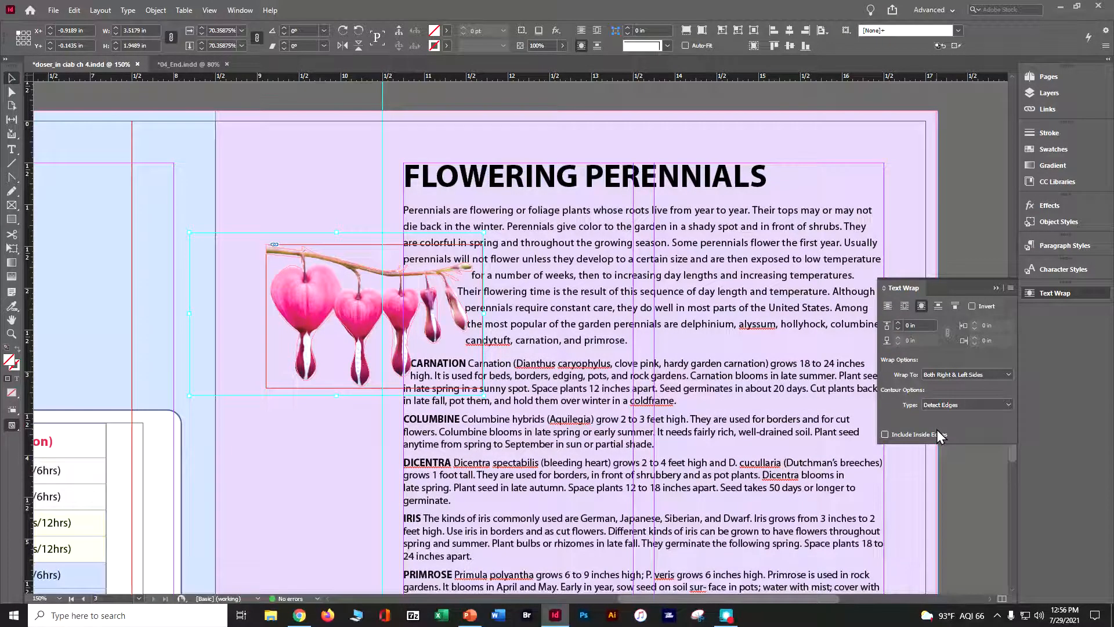
Set the bleeding heart's text wrap to Right Side with a 0.125 in offset.
click(949, 375)
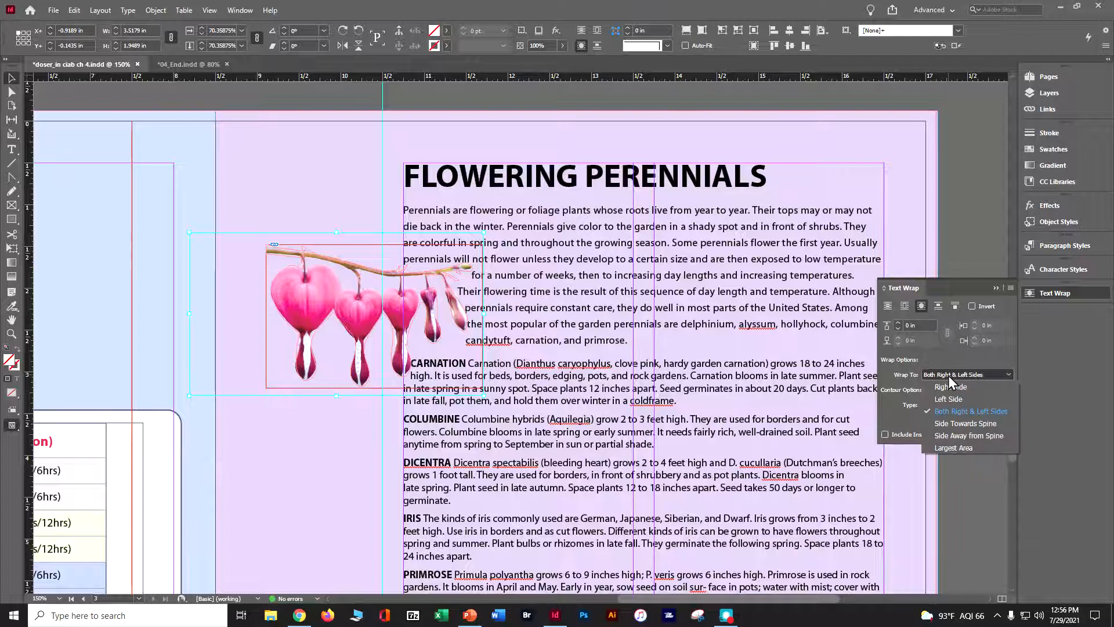
click(948, 391)
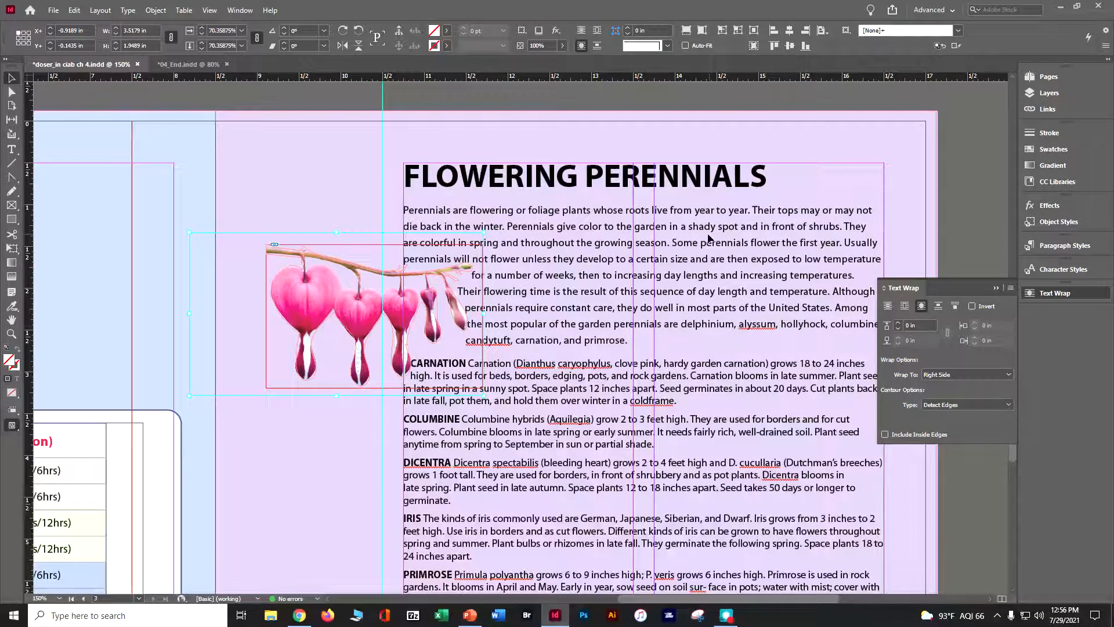
click(898, 323)
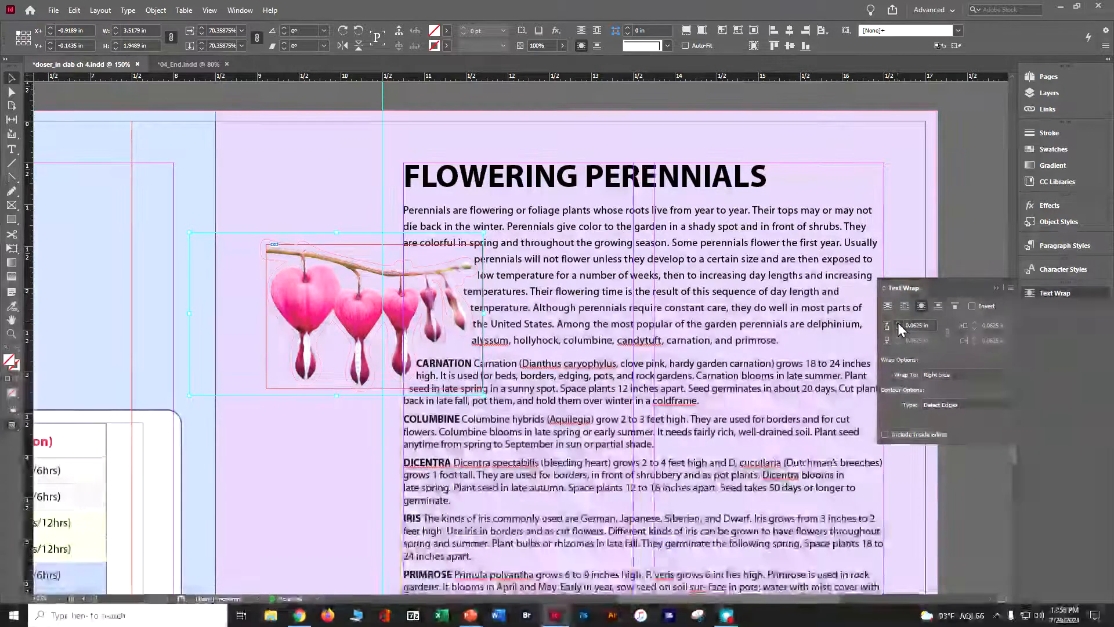
click(898, 322)
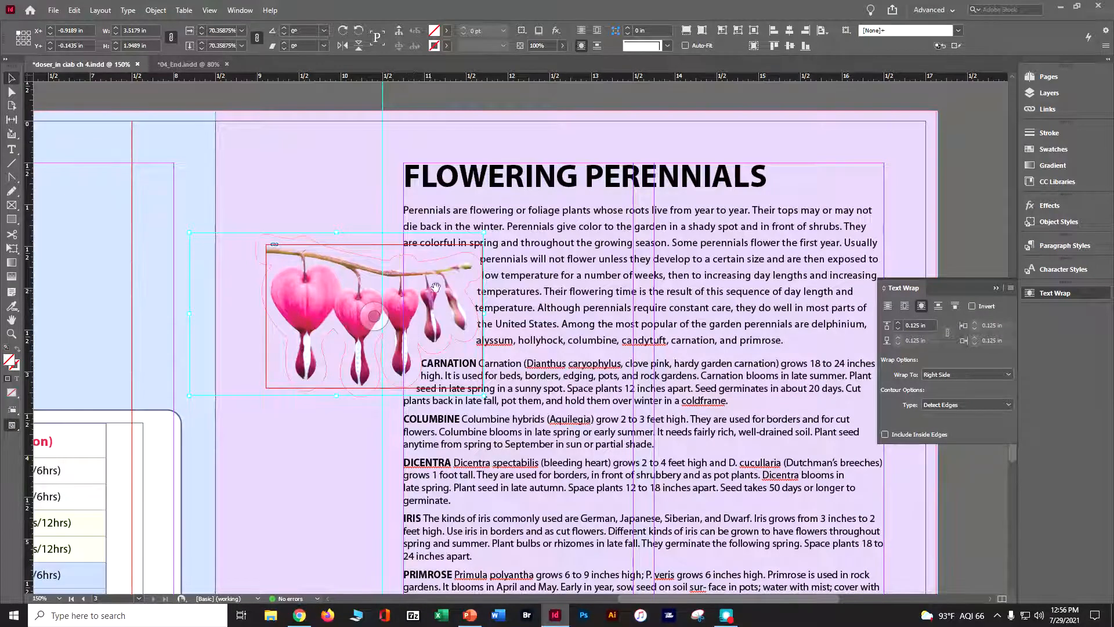
Move the bleeding heart frame together with its image to X 9.07 in, Y 2.344 in, beside the Carnation and Columbine entries, and save.
drag(323, 282, 393, 259)
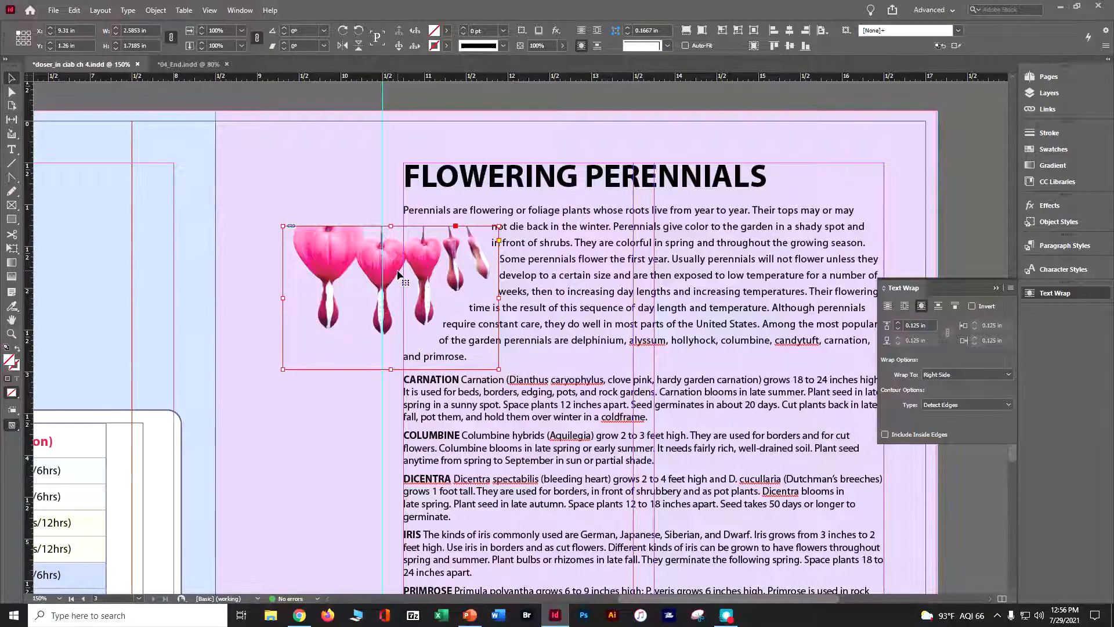
key(ctrl+z)
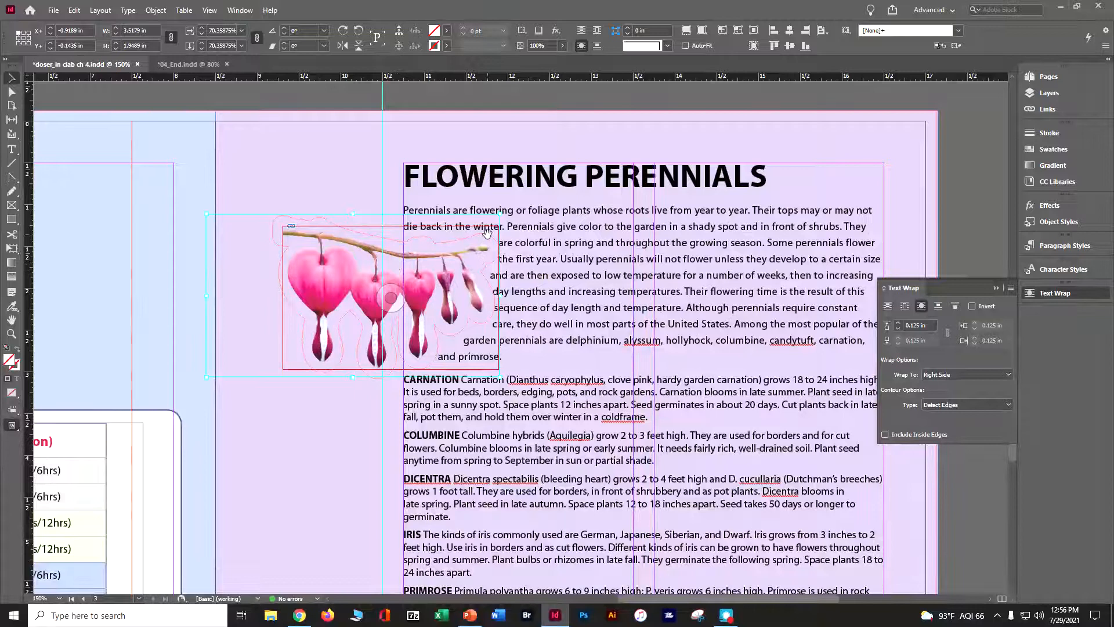
click(340, 452)
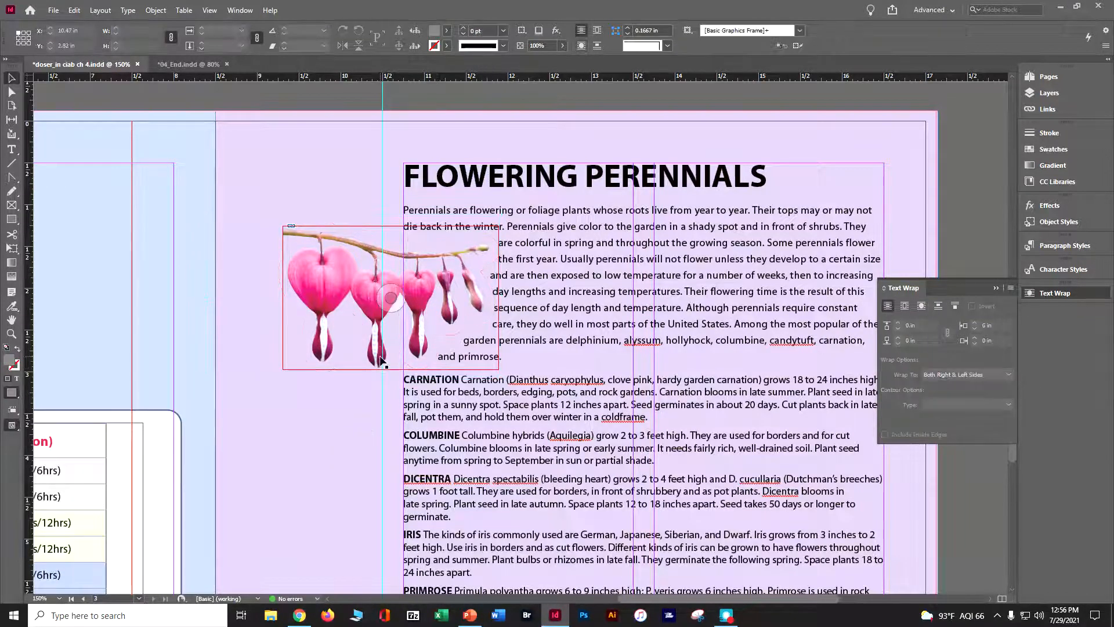
drag(380, 350, 426, 388)
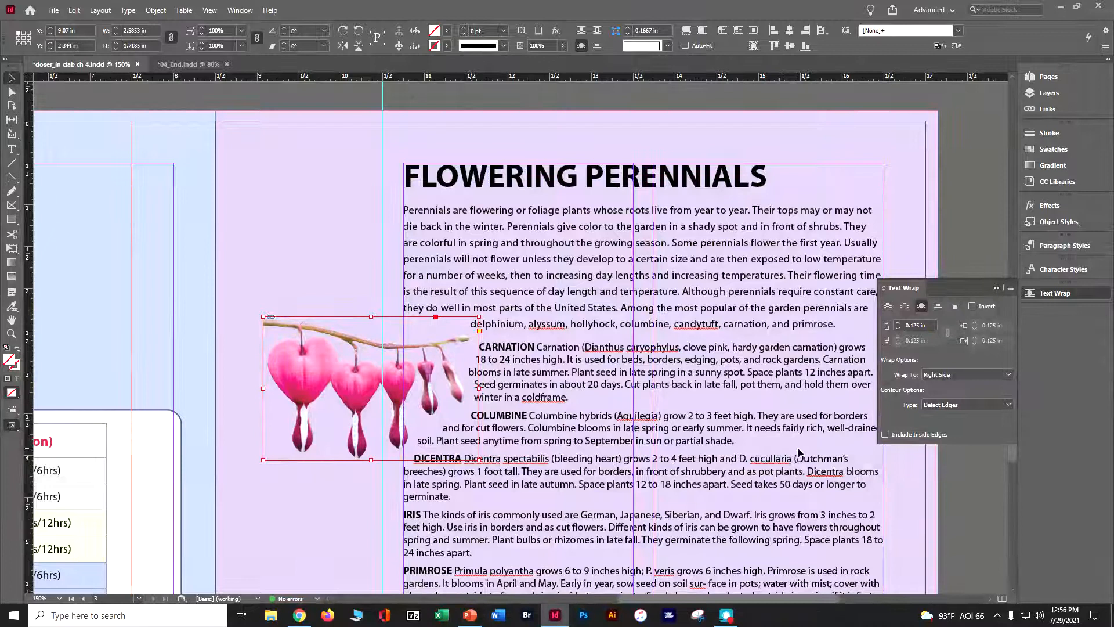
key(ctrl+s)
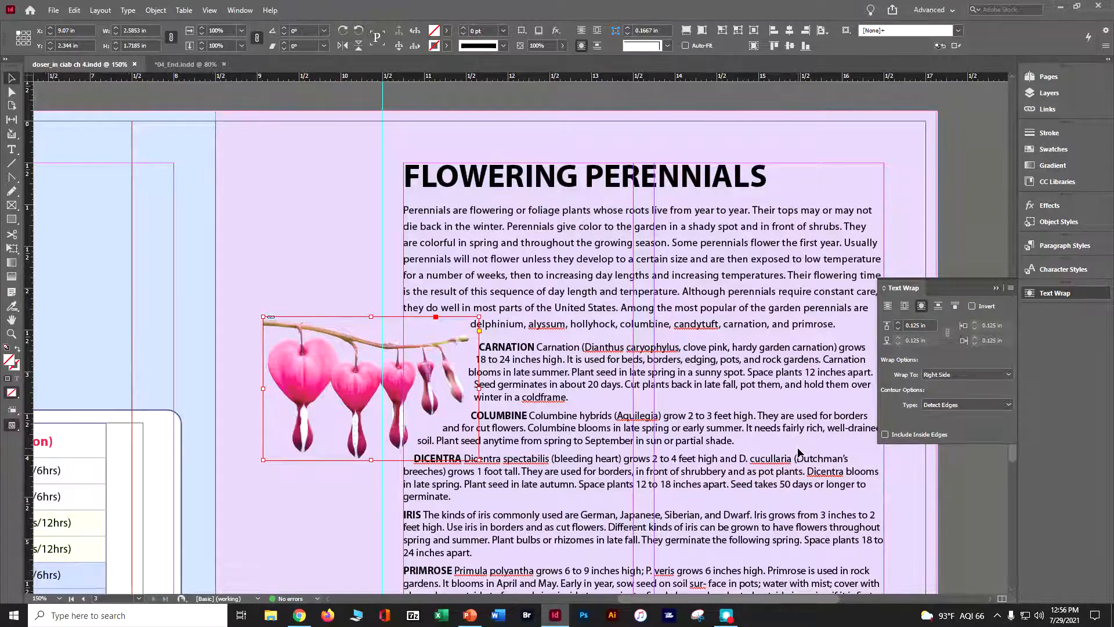